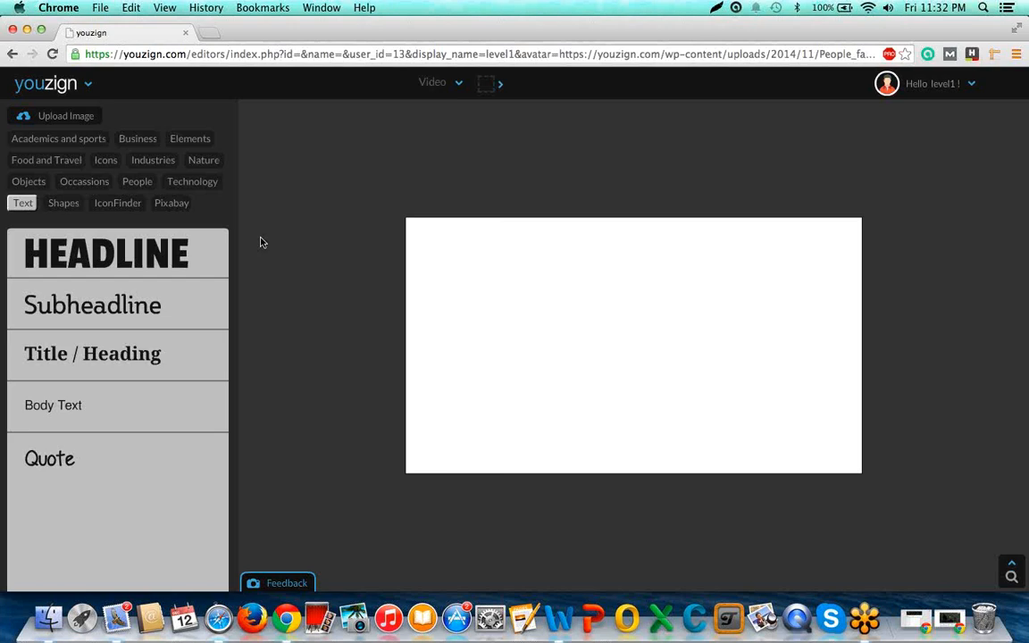
Switch from the slide presentation to the blank video design in the Youzign editor.
{"action": "left_click", "coordinate": [432, 82]}
{"action": "left_click", "coordinate": [564, 131]}
{"action": "left_click", "coordinate": [773, 112]}
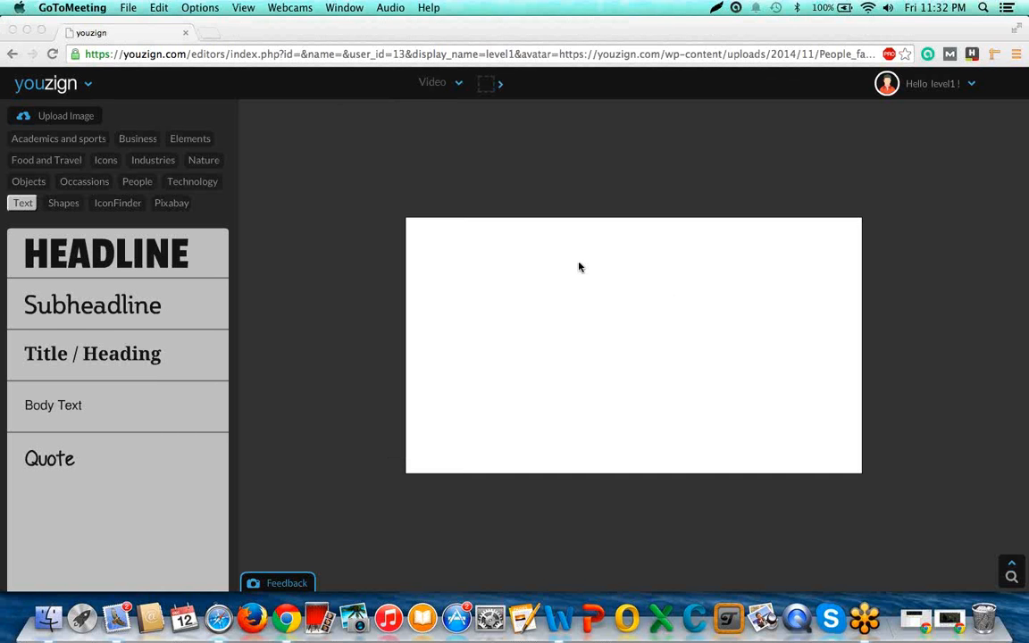
Fill the blank canvas background with a gradient running from dark blue to a light violet-blue.
{"action": "left_click", "coordinate": [638, 339]}
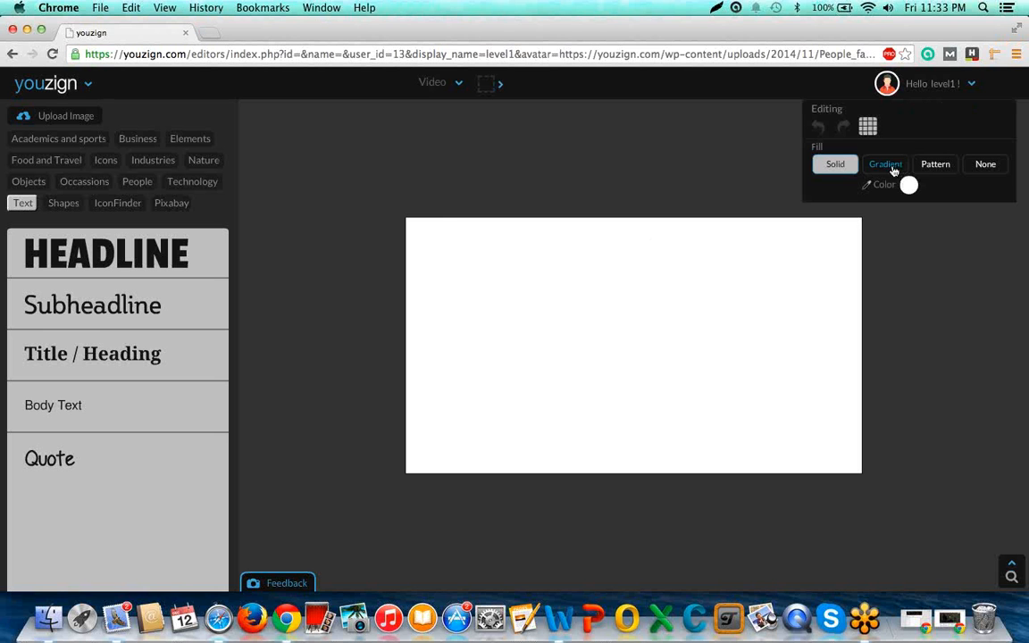
{"action": "left_click", "coordinate": [894, 168]}
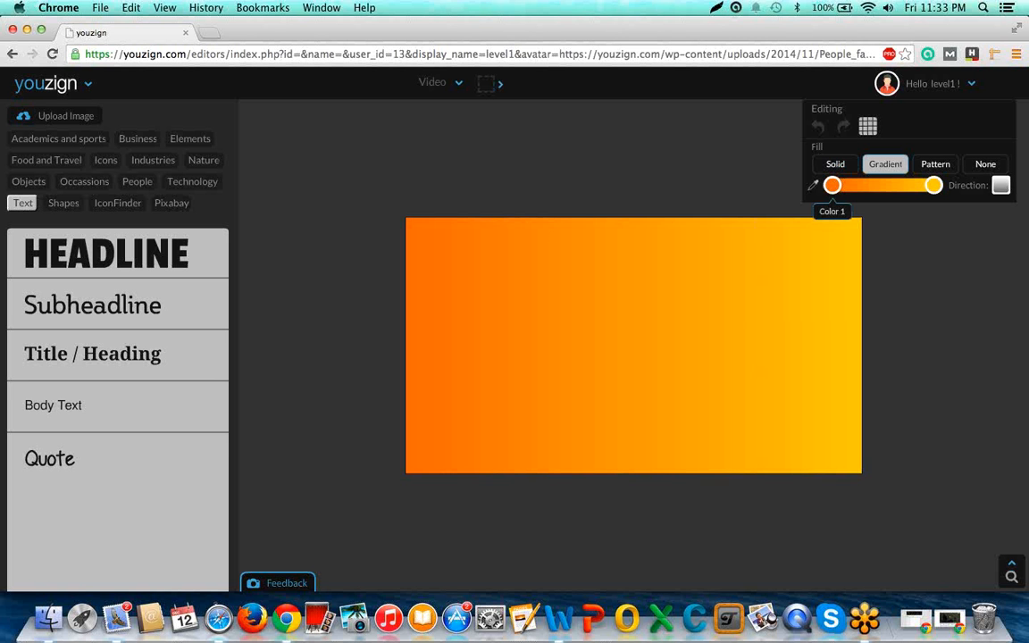
{"action": "left_click", "coordinate": [832, 185]}
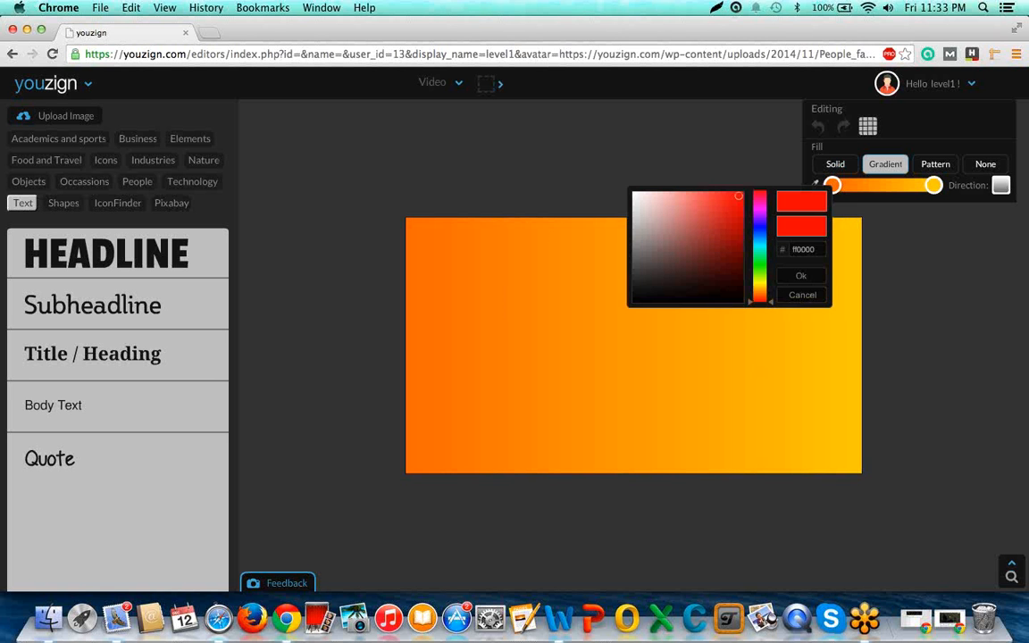
{"action": "left_click", "coordinate": [762, 226]}
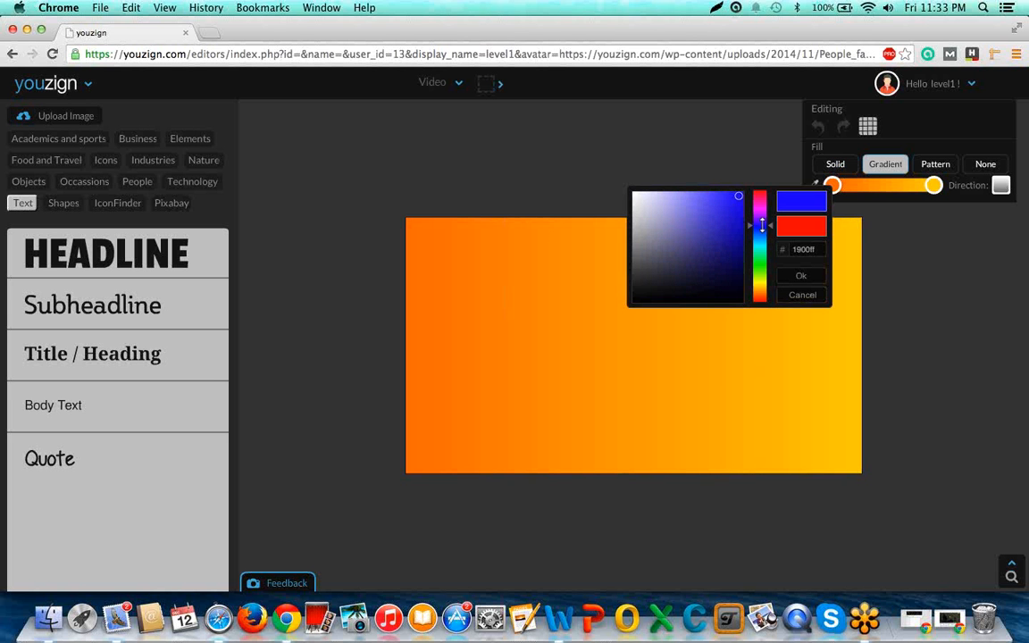
{"action": "left_click", "coordinate": [733, 216]}
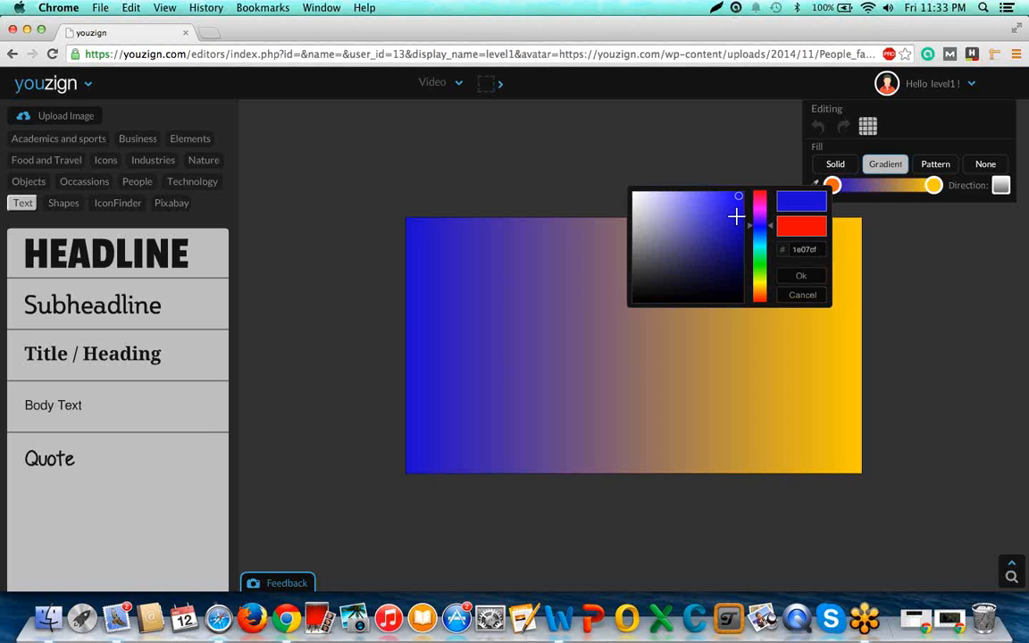
{"action": "left_click_drag", "start_coordinate": [732, 216], "coordinate": [712, 227]}
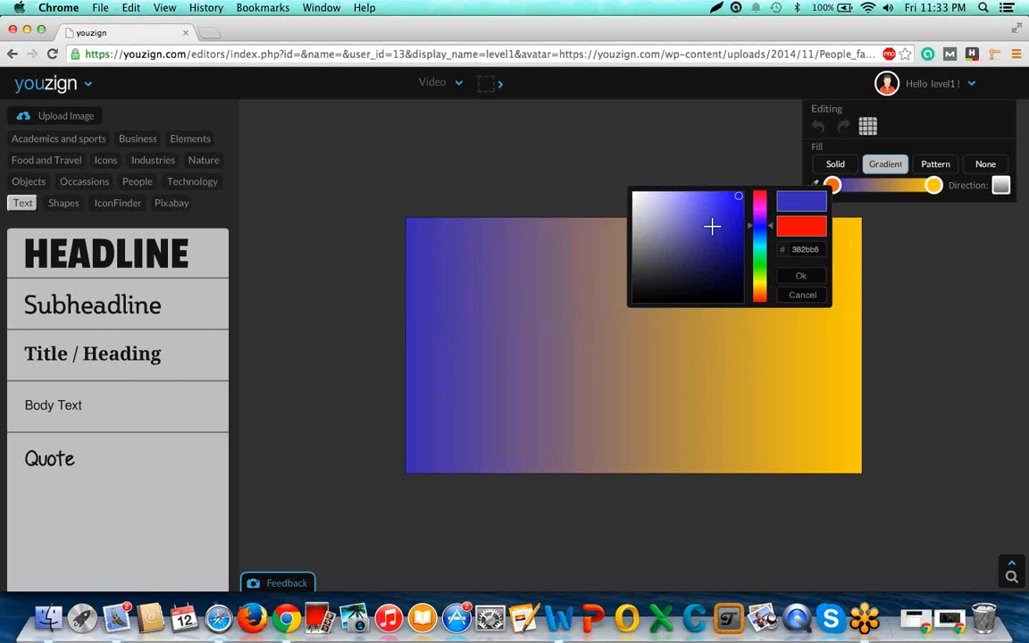
{"action": "left_click", "coordinate": [726, 243]}
{"action": "left_click", "coordinate": [933, 185]}
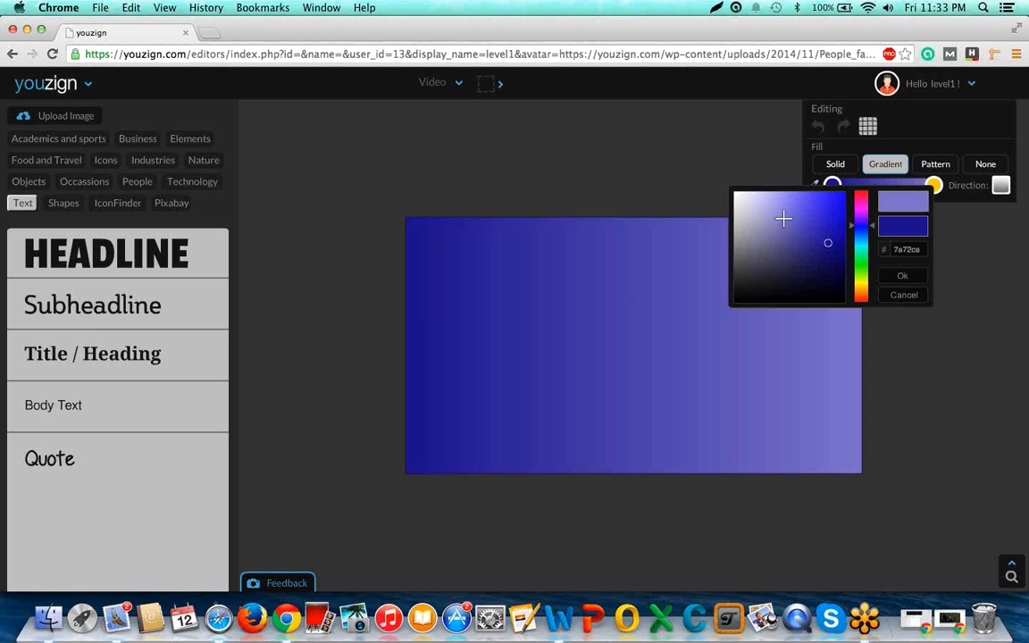
{"action": "left_click", "coordinate": [904, 282]}
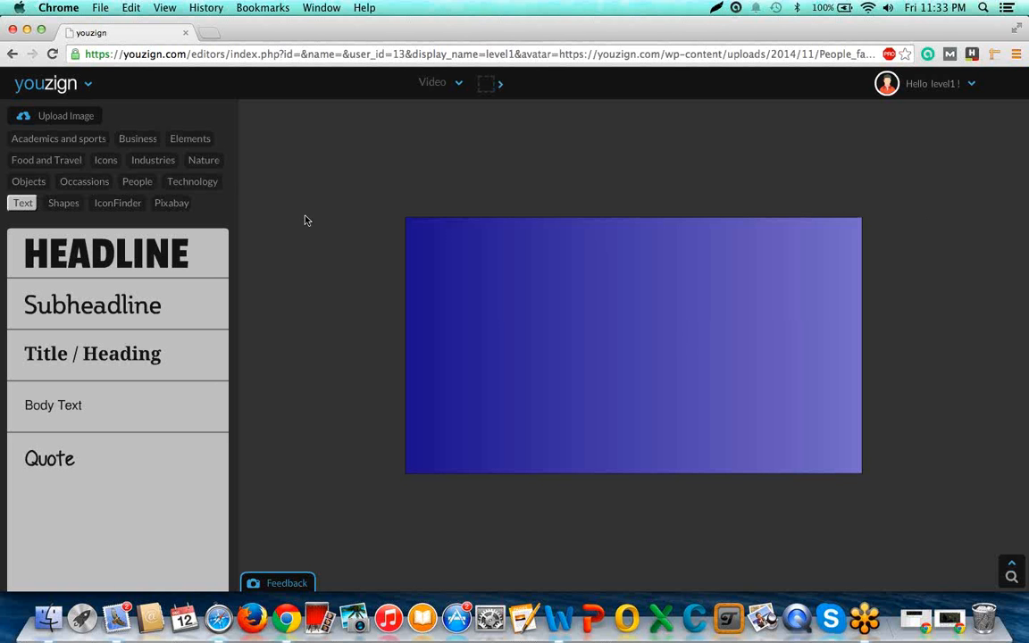
Search the Pixabay image library for "movies" and browse through the pictures.
{"action": "left_click", "coordinate": [187, 205]}
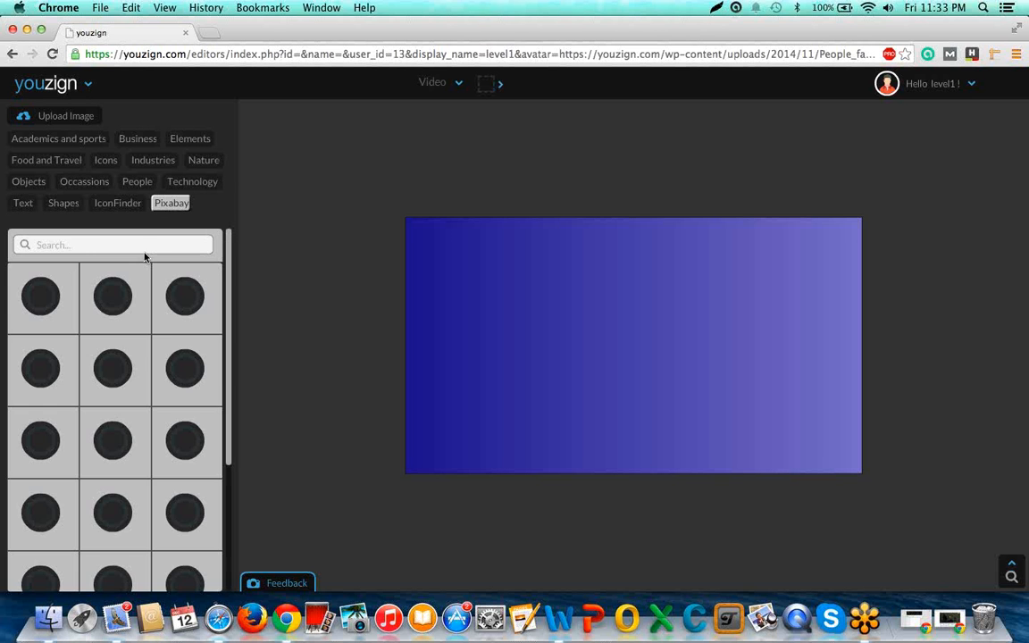
{"action": "left_click", "coordinate": [145, 248]}
{"action": "type", "text": "m"}
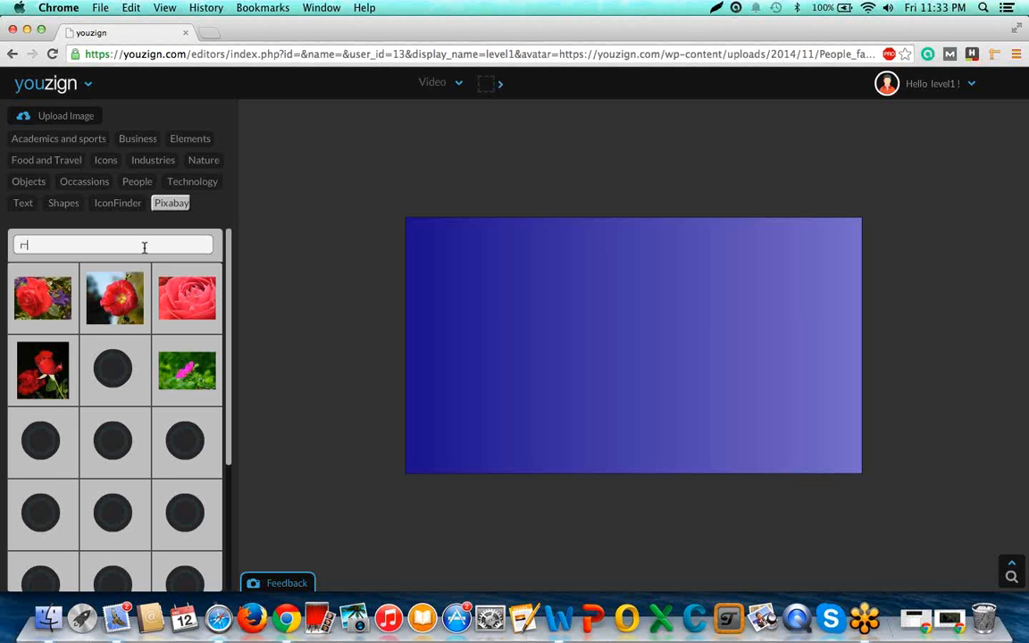
{"action": "type", "text": "ovies"}
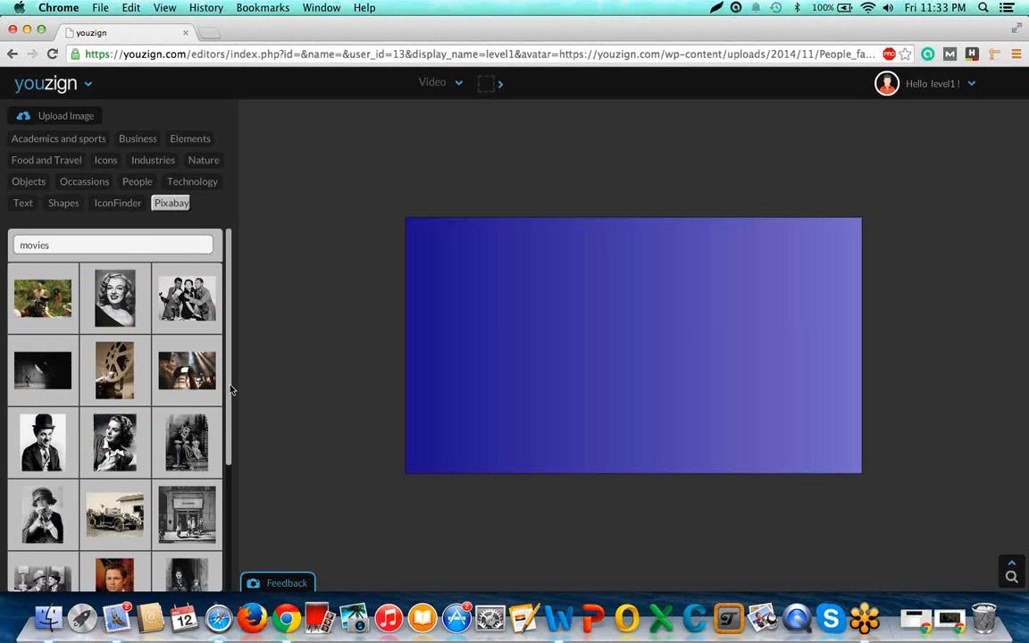
{"action": "scroll", "coordinate": [231, 438], "scroll_direction": "down", "scroll_amount": 3}
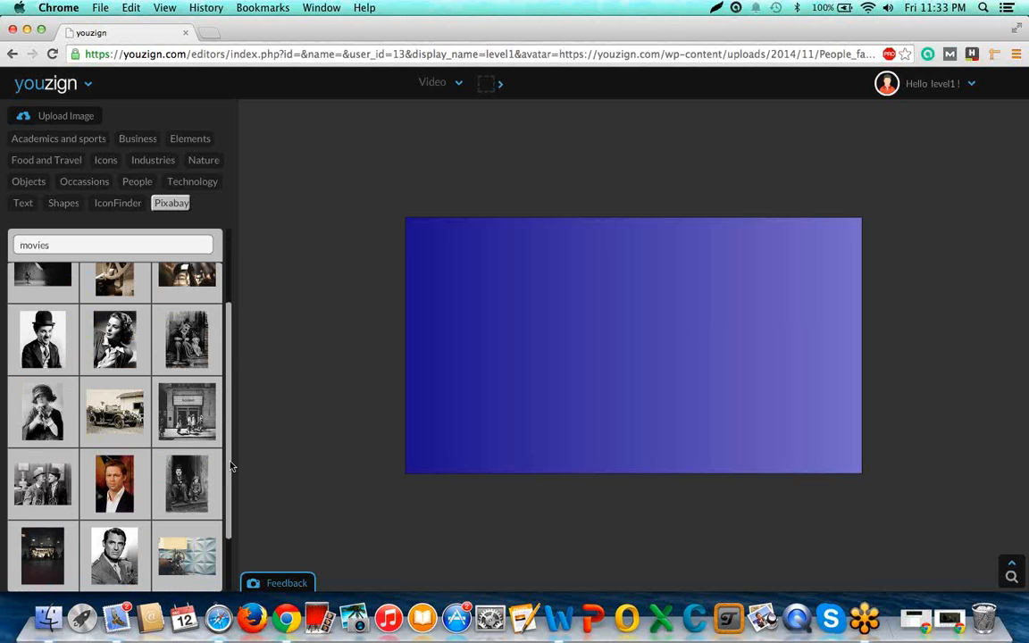
{"action": "scroll", "coordinate": [230, 465], "scroll_direction": "down", "scroll_amount": 1}
Search Pixabay for "videos" and add the curved film strip picture with the cat frames to the canvas.
{"action": "double_click", "coordinate": [106, 246]}
{"action": "type", "text": "videos"}
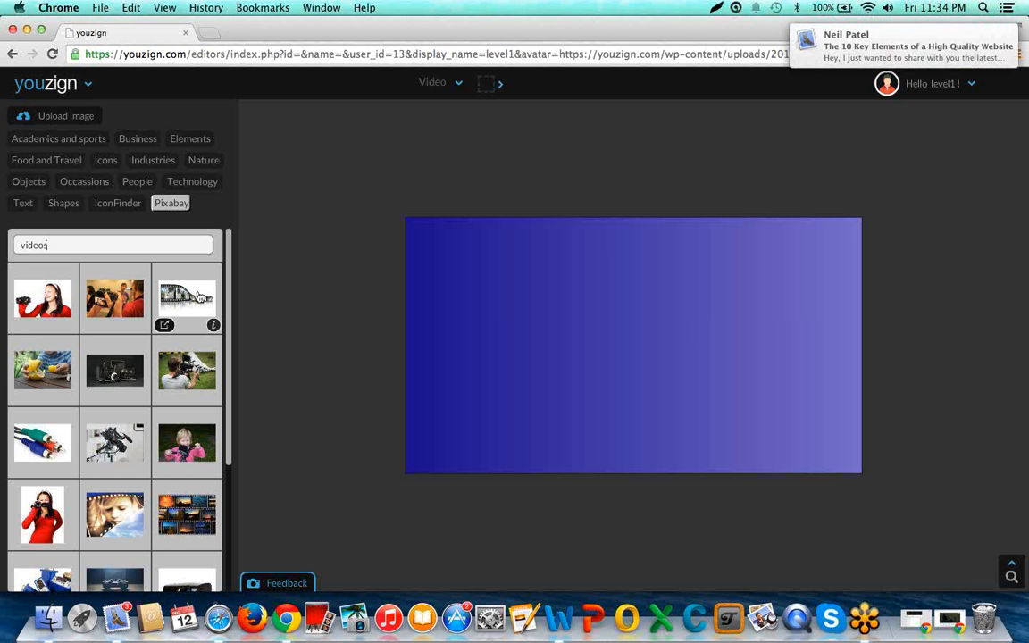
{"action": "left_click", "coordinate": [198, 297]}
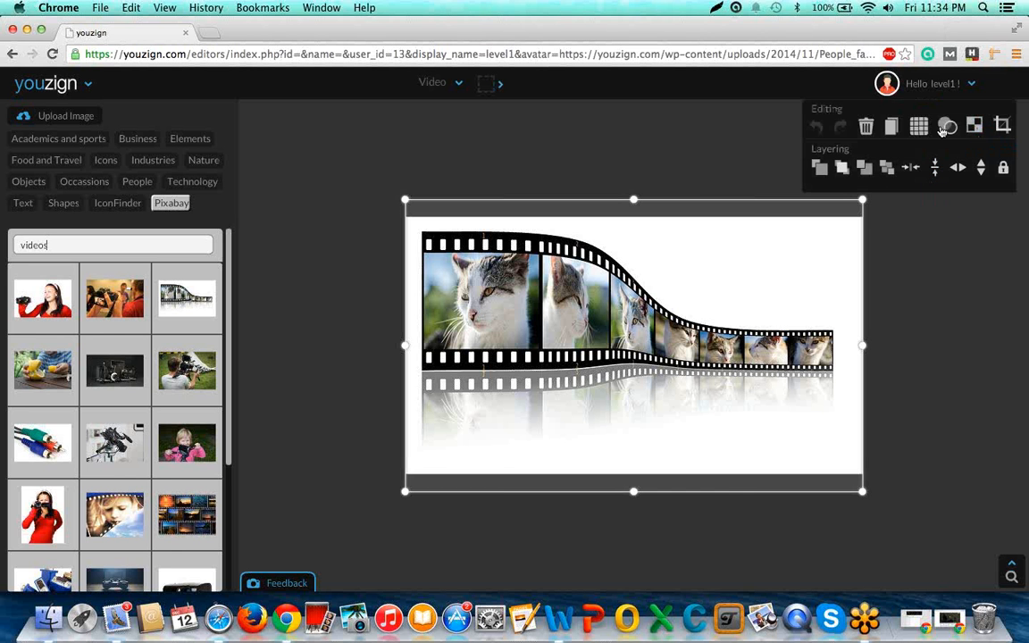
Open the film strip picture in the background remover and paint the entire strip, without its reflection, as the area to keep.
{"action": "left_click", "coordinate": [974, 125]}
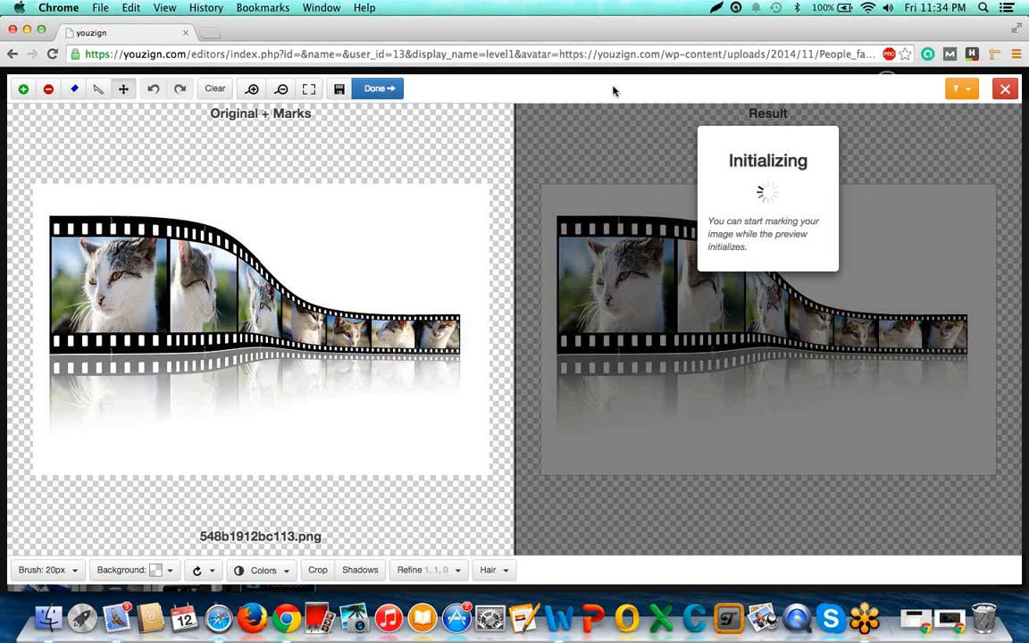
{"action": "left_click_drag", "start_coordinate": [55, 223], "coordinate": [59, 238]}
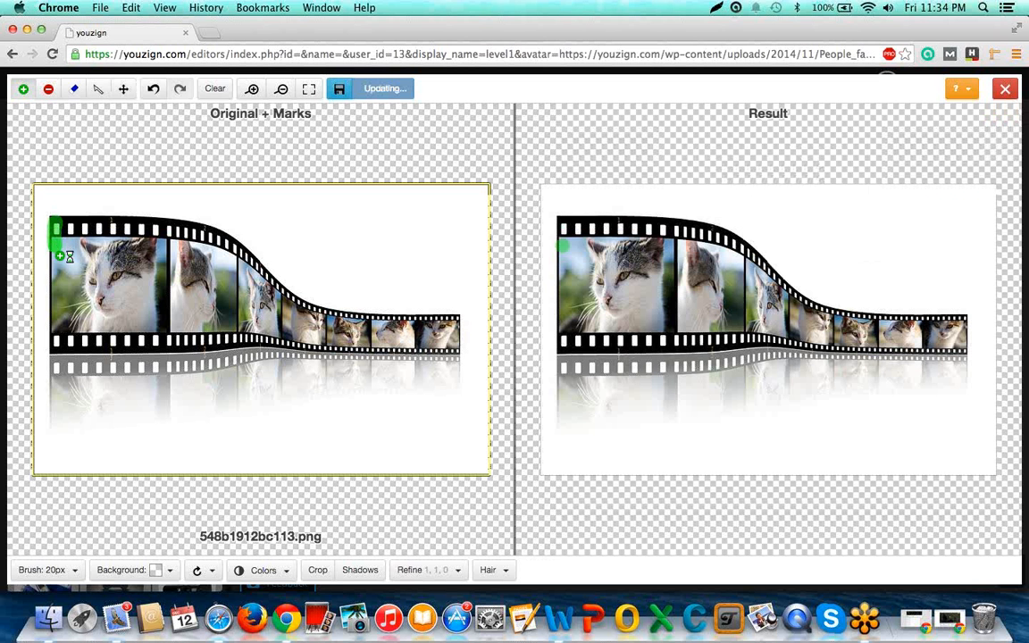
{"action": "mouse_move", "coordinate": [64, 257]}
{"action": "left_mouse_down"}
{"action": "mouse_move", "coordinate": [59, 352]}
{"action": "mouse_move", "coordinate": [460, 352]}
{"action": "mouse_move", "coordinate": [454, 325]}
{"action": "mouse_move", "coordinate": [343, 319]}
{"action": "mouse_move", "coordinate": [289, 301]}
{"action": "mouse_move", "coordinate": [337, 324]}
{"action": "left_mouse_up"}
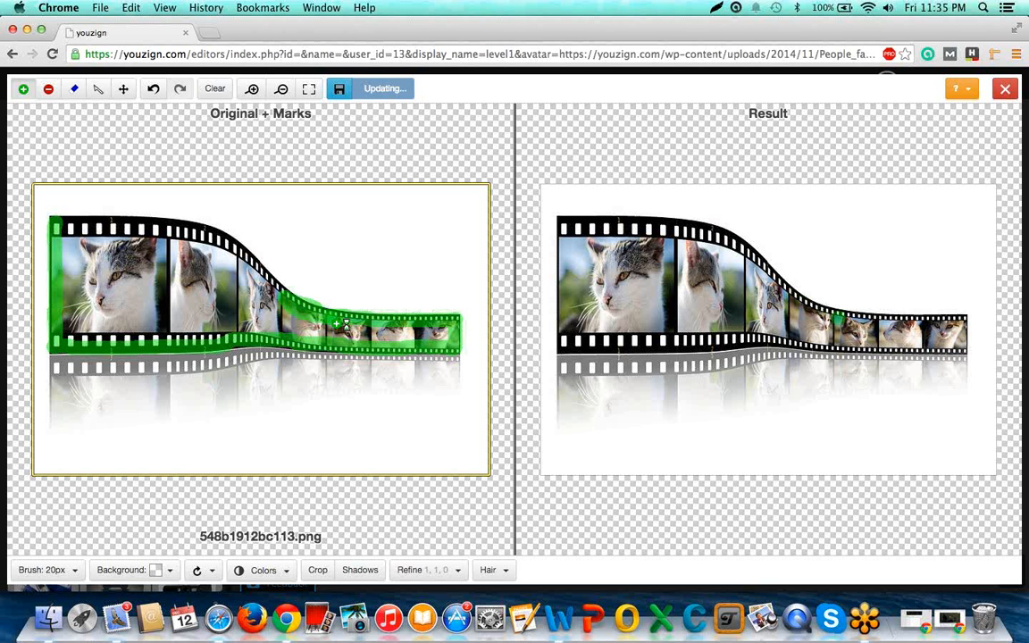
{"action": "left_click", "coordinate": [286, 293]}
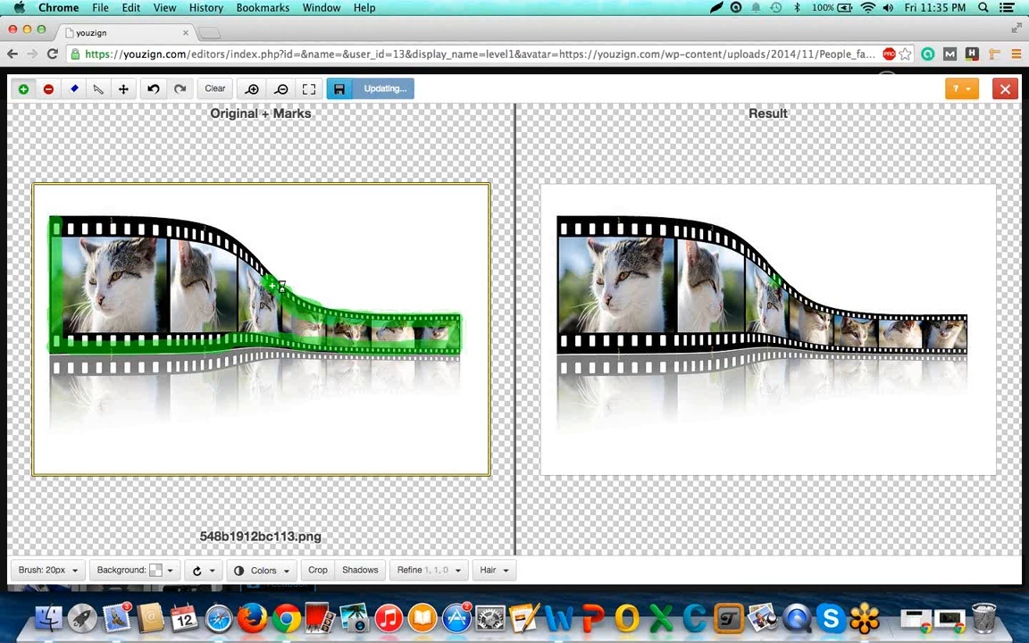
{"action": "left_click_drag", "start_coordinate": [278, 288], "coordinate": [261, 272]}
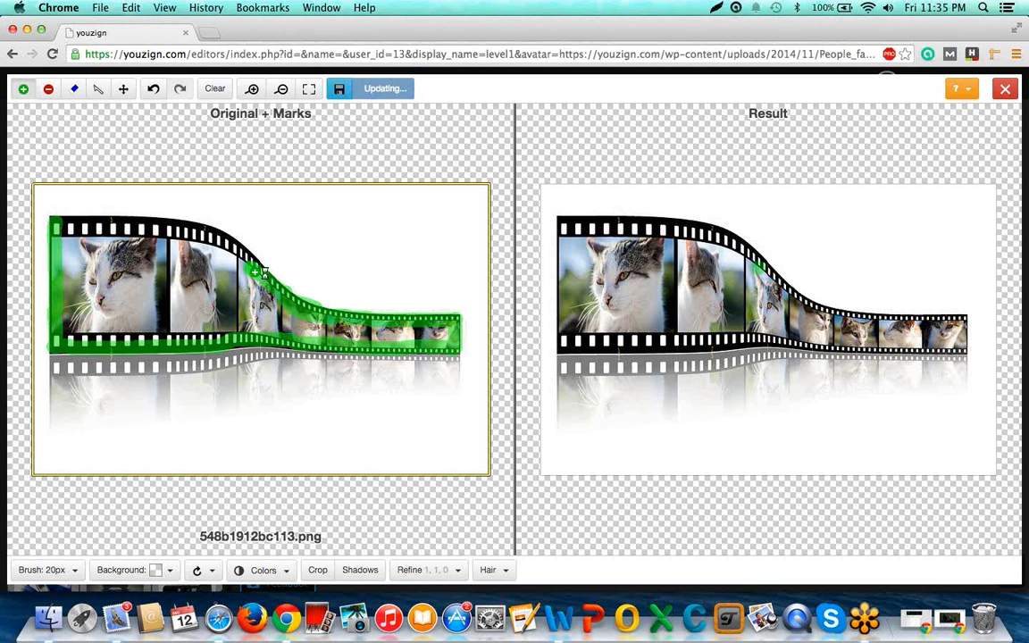
{"action": "mouse_move", "coordinate": [261, 272]}
{"action": "left_mouse_down"}
{"action": "mouse_move", "coordinate": [208, 225]}
{"action": "mouse_move", "coordinate": [178, 214]}
{"action": "mouse_move", "coordinate": [174, 230]}
{"action": "mouse_move", "coordinate": [59, 221]}
{"action": "mouse_move", "coordinate": [87, 256]}
{"action": "mouse_move", "coordinate": [64, 279]}
{"action": "mouse_move", "coordinate": [61, 311]}
{"action": "mouse_move", "coordinate": [79, 344]}
{"action": "mouse_move", "coordinate": [342, 343]}
{"action": "mouse_move", "coordinate": [380, 309]}
{"action": "mouse_move", "coordinate": [407, 305]}
{"action": "mouse_move", "coordinate": [430, 335]}
{"action": "mouse_move", "coordinate": [313, 325]}
{"action": "left_mouse_up"}
{"action": "mouse_move", "coordinate": [303, 327]}
{"action": "left_mouse_down"}
{"action": "mouse_move", "coordinate": [76, 330]}
{"action": "mouse_move", "coordinate": [99, 286]}
{"action": "mouse_move", "coordinate": [126, 313]}
{"action": "mouse_move", "coordinate": [136, 251]}
{"action": "mouse_move", "coordinate": [116, 248]}
{"action": "mouse_move", "coordinate": [139, 232]}
{"action": "mouse_move", "coordinate": [237, 262]}
{"action": "mouse_move", "coordinate": [289, 312]}
{"action": "mouse_move", "coordinate": [115, 306]}
{"action": "mouse_move", "coordinate": [106, 268]}
{"action": "mouse_move", "coordinate": [129, 245]}
{"action": "mouse_move", "coordinate": [157, 253]}
{"action": "mouse_move", "coordinate": [139, 266]}
{"action": "mouse_move", "coordinate": [141, 256]}
{"action": "mouse_move", "coordinate": [131, 261]}
{"action": "mouse_move", "coordinate": [167, 261]}
{"action": "mouse_move", "coordinate": [148, 291]}
{"action": "mouse_move", "coordinate": [195, 261]}
{"action": "mouse_move", "coordinate": [180, 257]}
{"action": "mouse_move", "coordinate": [218, 268]}
{"action": "mouse_move", "coordinate": [184, 254]}
{"action": "mouse_move", "coordinate": [223, 268]}
{"action": "mouse_move", "coordinate": [196, 277]}
{"action": "left_mouse_up"}
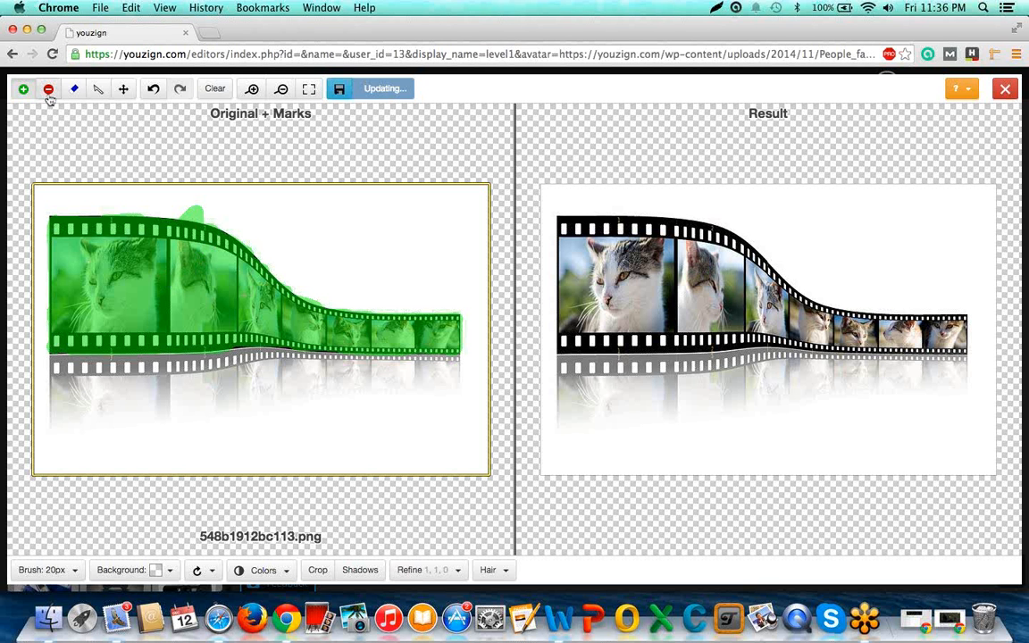
Mark the white surroundings and the reflection for removal with a continuous band painted around the film strip's outline.
{"action": "left_click", "coordinate": [49, 93]}
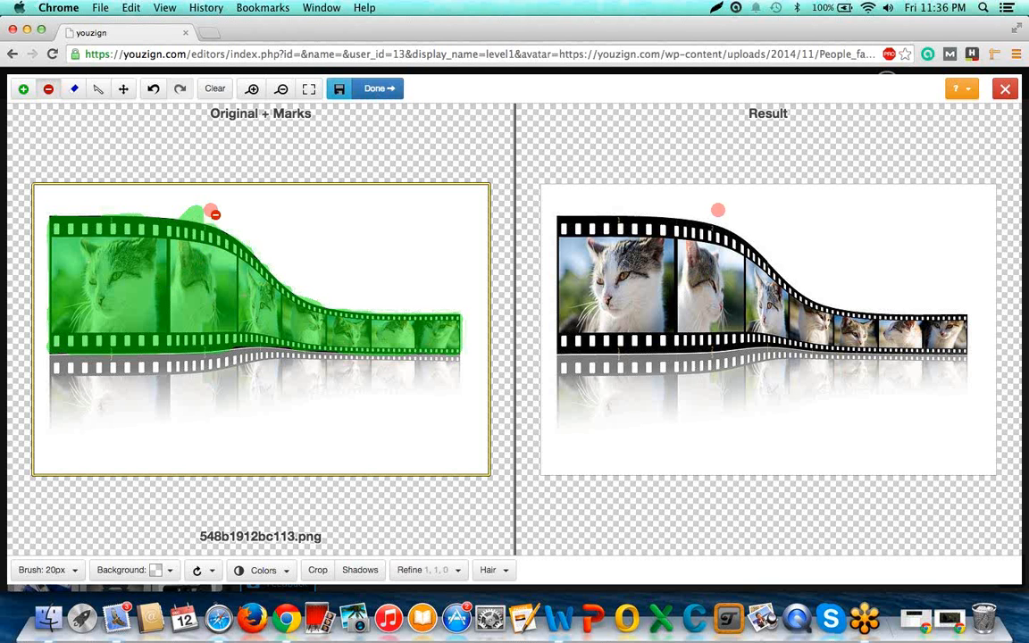
{"action": "left_click_drag", "start_coordinate": [214, 214], "coordinate": [193, 215]}
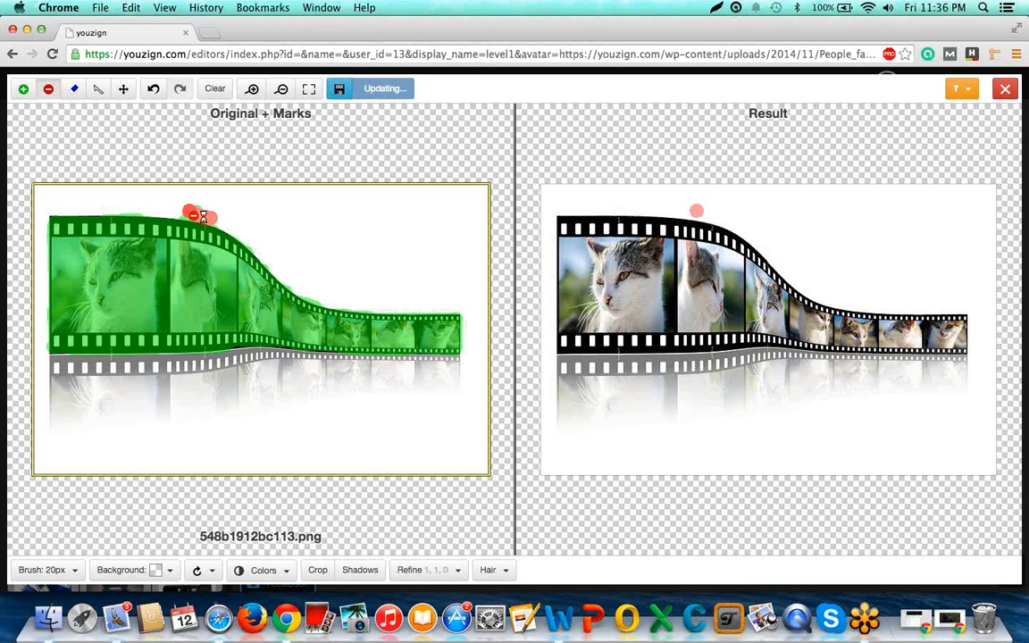
{"action": "mouse_move", "coordinate": [186, 214]}
{"action": "left_mouse_down"}
{"action": "mouse_move", "coordinate": [36, 214]}
{"action": "mouse_move", "coordinate": [53, 257]}
{"action": "mouse_move", "coordinate": [55, 364]}
{"action": "left_mouse_up"}
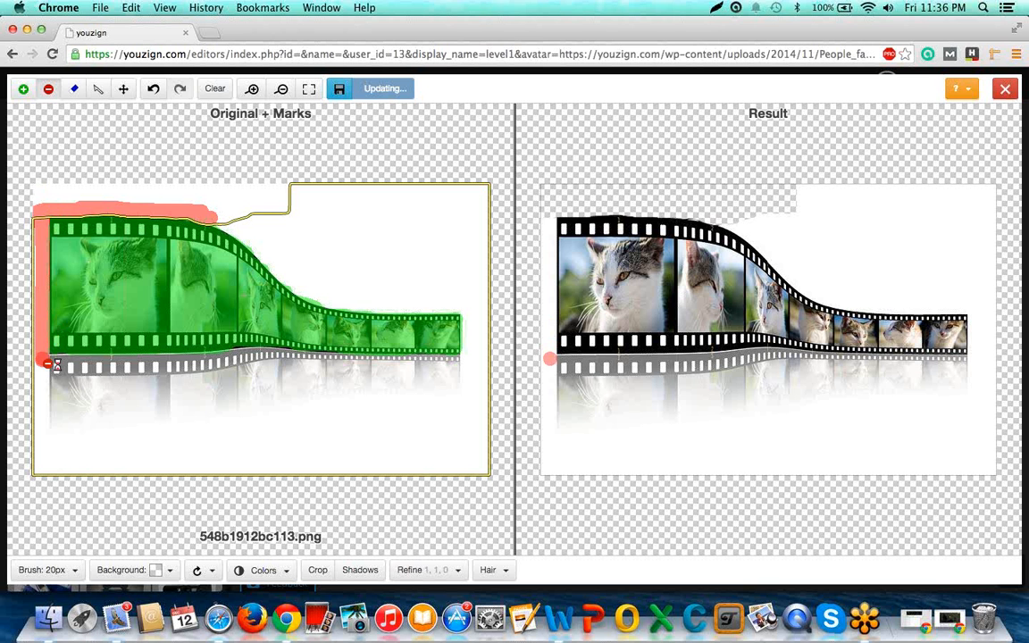
{"action": "left_click_drag", "start_coordinate": [55, 364], "coordinate": [77, 368]}
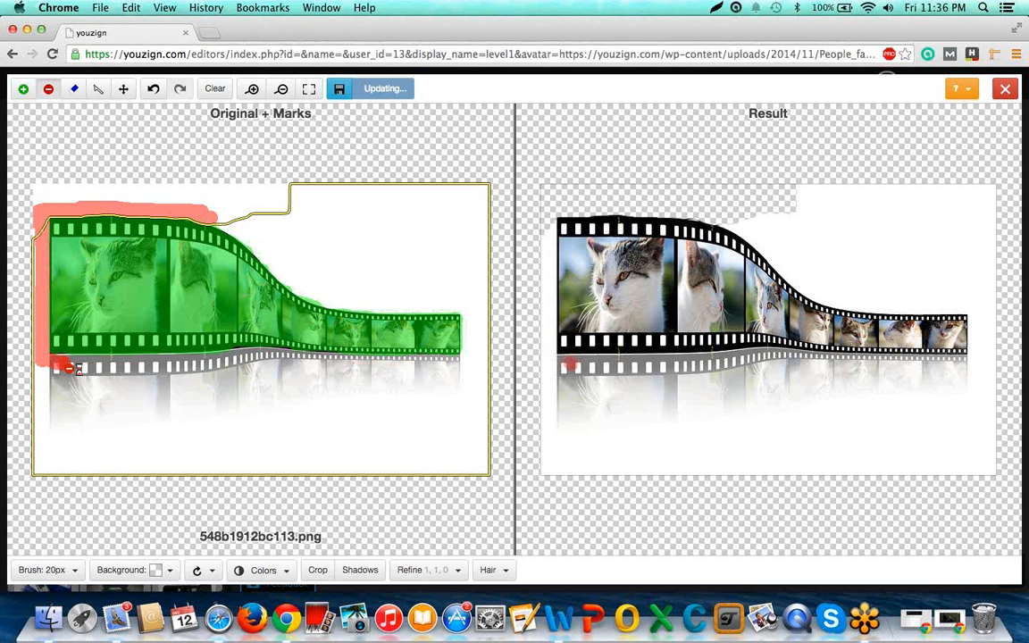
{"action": "left_click_drag", "start_coordinate": [77, 368], "coordinate": [227, 366]}
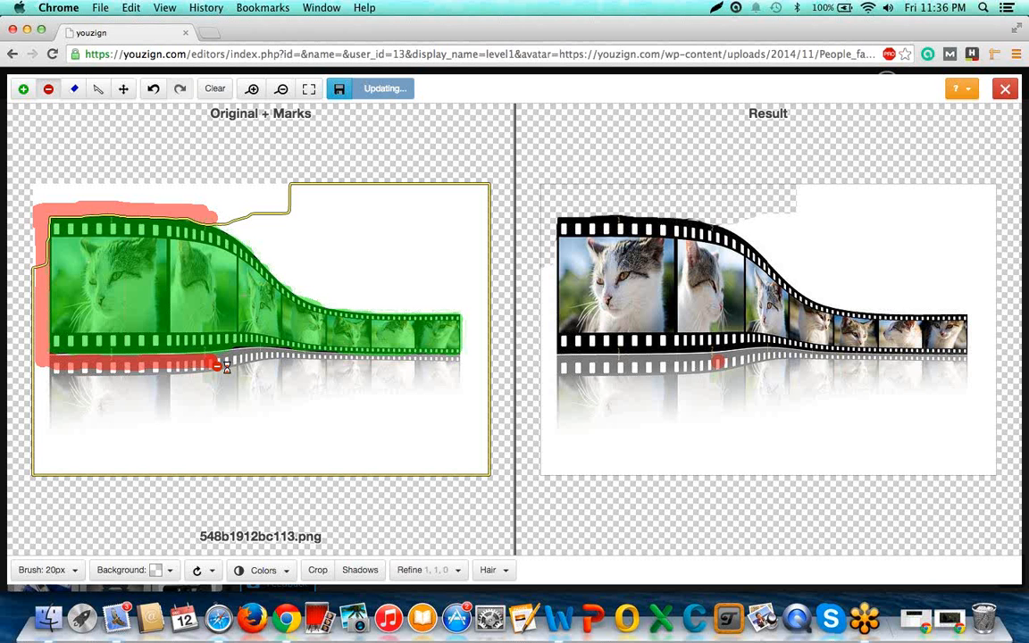
{"action": "left_click_drag", "start_coordinate": [226, 366], "coordinate": [281, 360]}
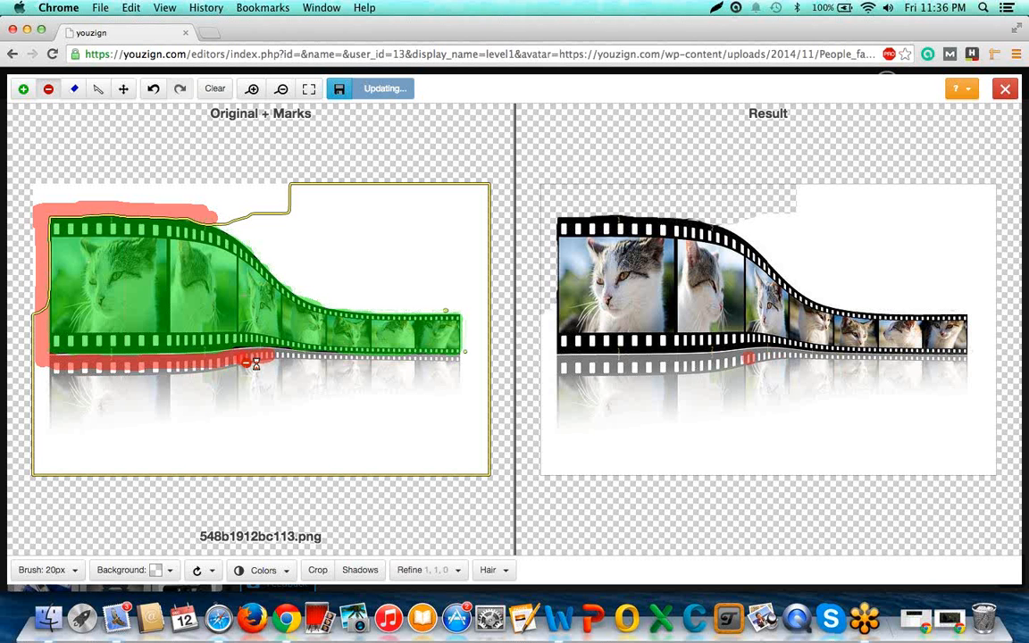
{"action": "left_click_drag", "start_coordinate": [255, 363], "coordinate": [291, 360]}
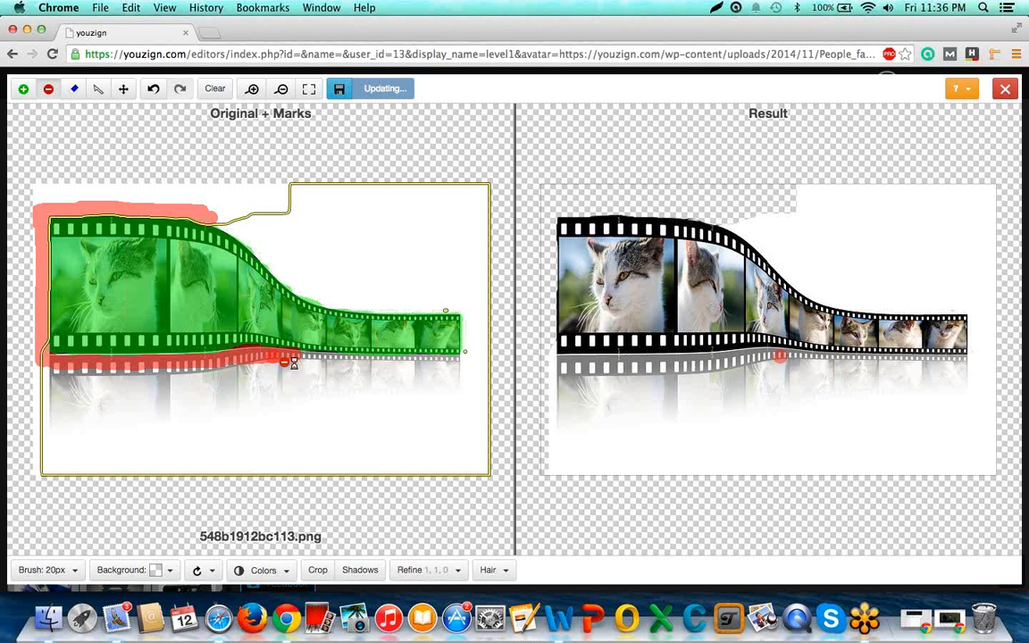
{"action": "mouse_move", "coordinate": [293, 364]}
{"action": "left_mouse_down"}
{"action": "mouse_move", "coordinate": [440, 369]}
{"action": "mouse_move", "coordinate": [469, 311]}
{"action": "mouse_move", "coordinate": [394, 307]}
{"action": "left_mouse_up"}
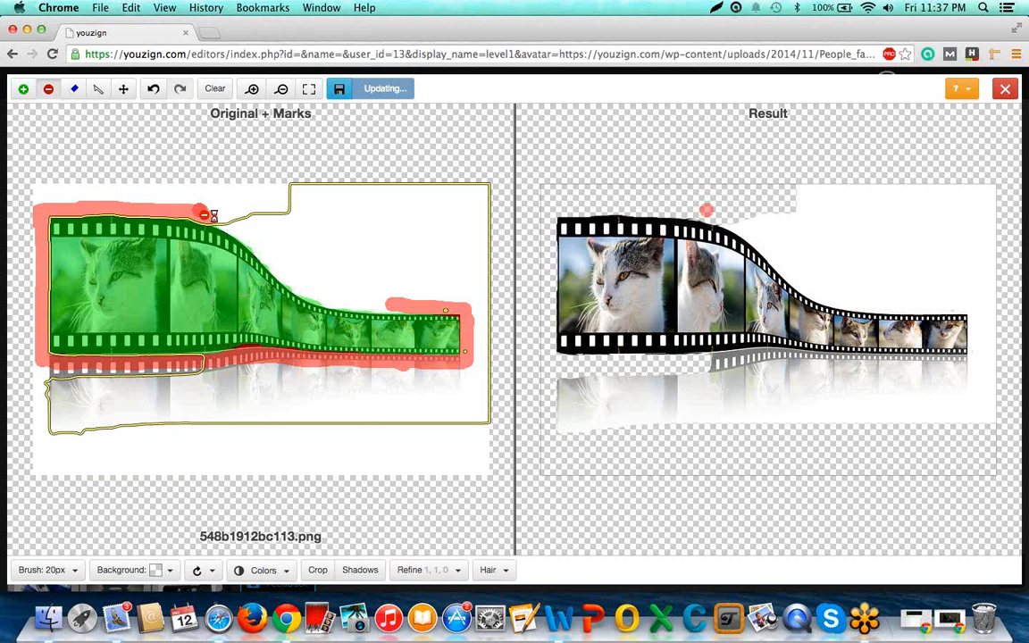
{"action": "left_click_drag", "start_coordinate": [204, 215], "coordinate": [265, 255]}
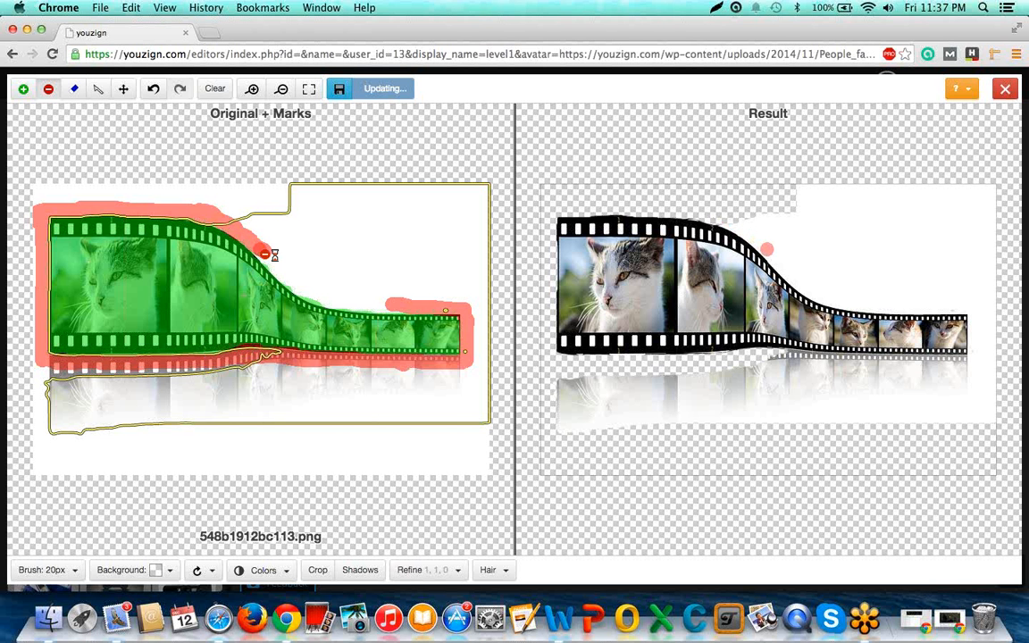
{"action": "mouse_move", "coordinate": [266, 254]}
{"action": "left_mouse_down"}
{"action": "mouse_move", "coordinate": [300, 289]}
{"action": "mouse_move", "coordinate": [356, 311]}
{"action": "mouse_move", "coordinate": [421, 314]}
{"action": "left_mouse_up"}
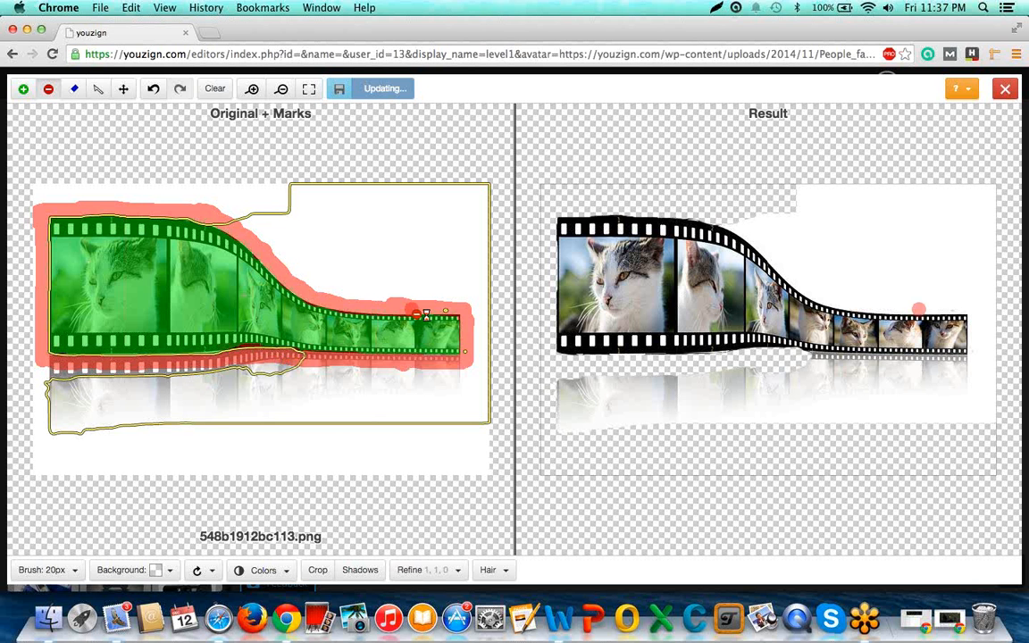
Finish the background removal of the film strip picture and return to the video design.
{"action": "left_click", "coordinate": [25, 91]}
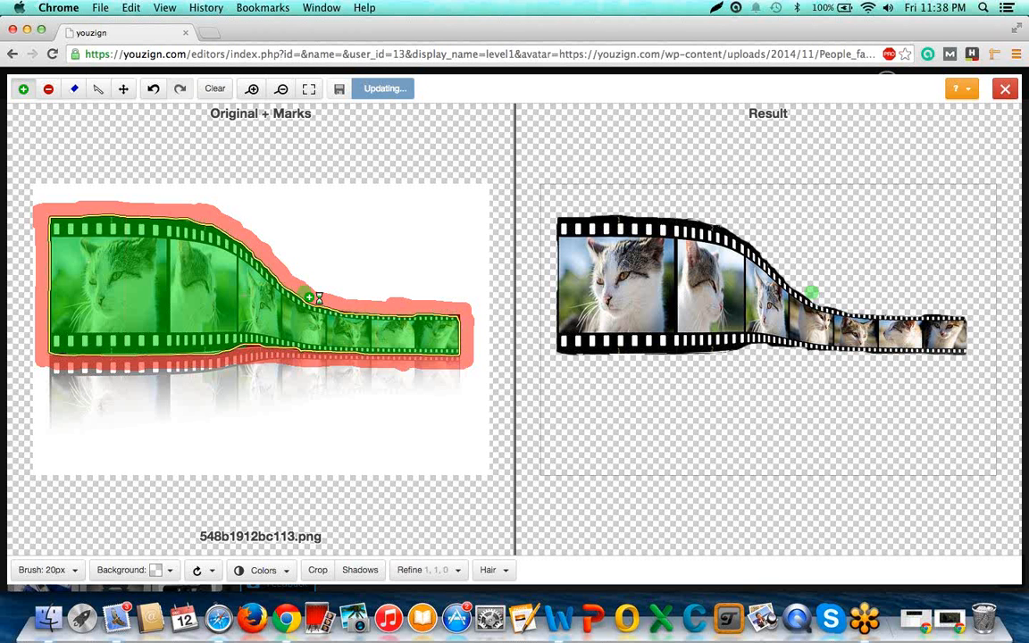
{"action": "left_click", "coordinate": [383, 92]}
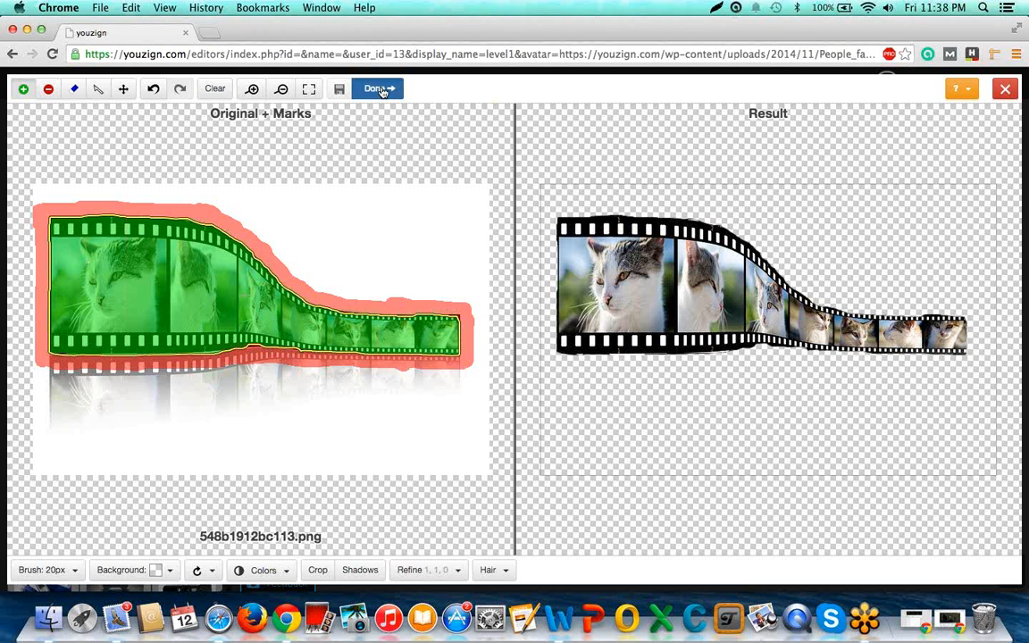
{"action": "left_click", "coordinate": [381, 89]}
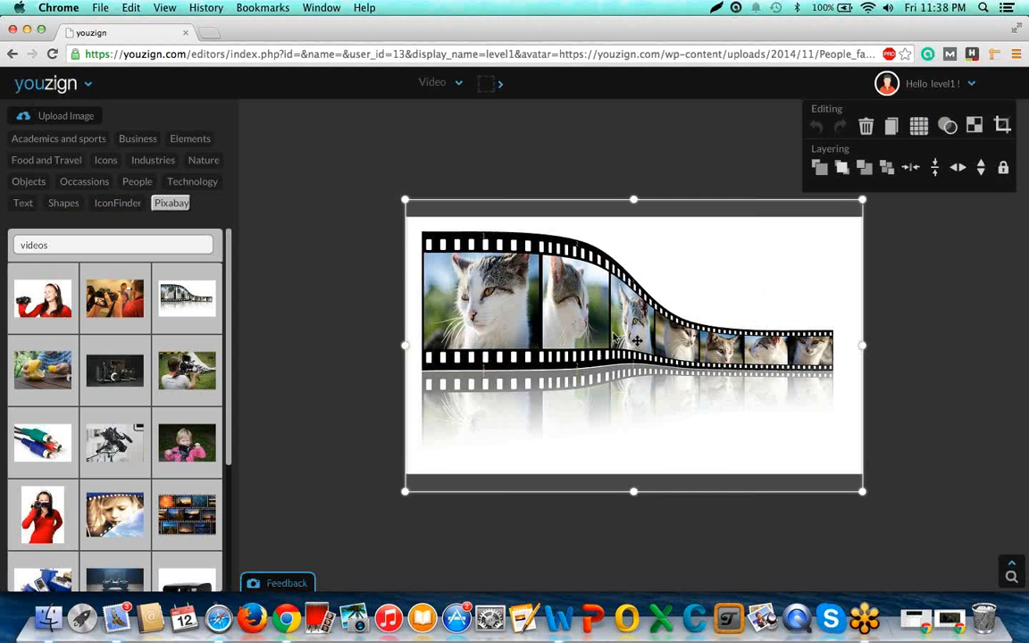
Enlarge the cut-out film strip to span the canvas width and position it along the canvas's lower edge.
{"action": "left_click_drag", "start_coordinate": [610, 331], "coordinate": [606, 368]}
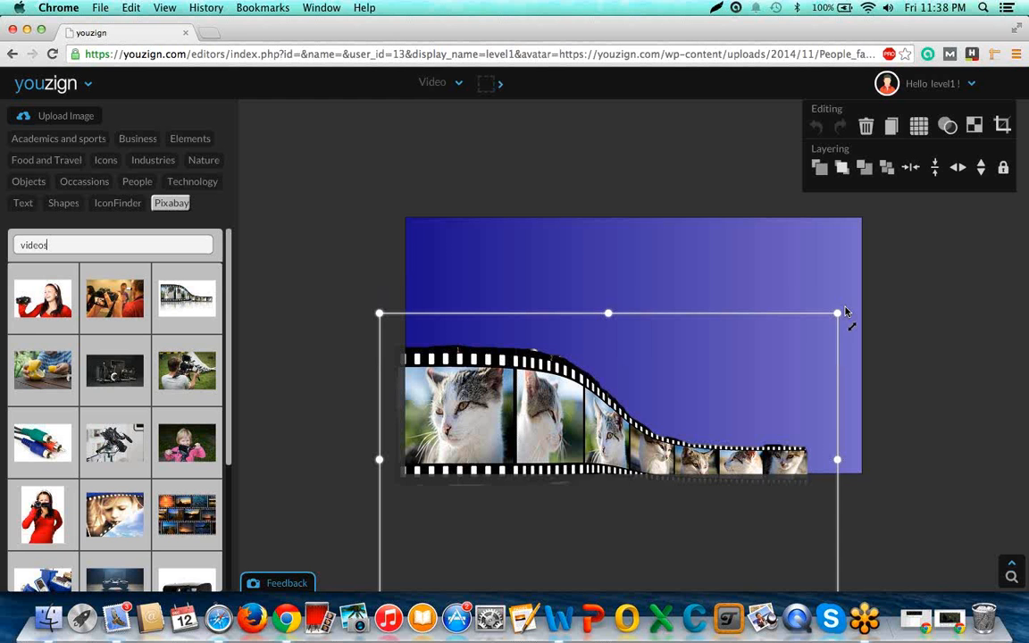
{"action": "left_click_drag", "start_coordinate": [846, 311], "coordinate": [918, 285]}
{"action": "left_click_drag", "start_coordinate": [661, 434], "coordinate": [666, 444]}
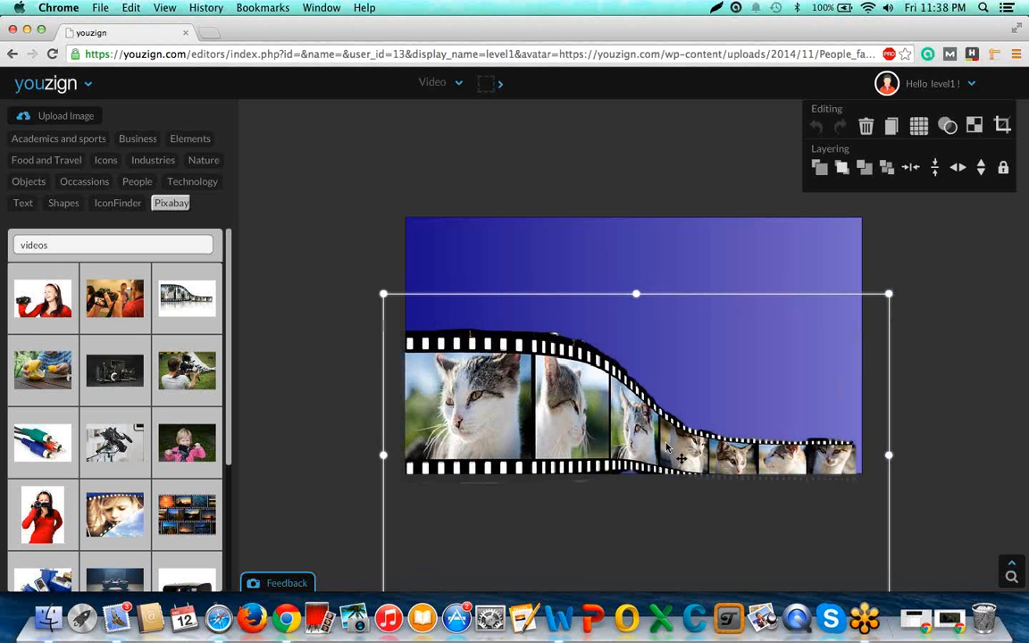
{"action": "left_click_drag", "start_coordinate": [891, 296], "coordinate": [922, 285]}
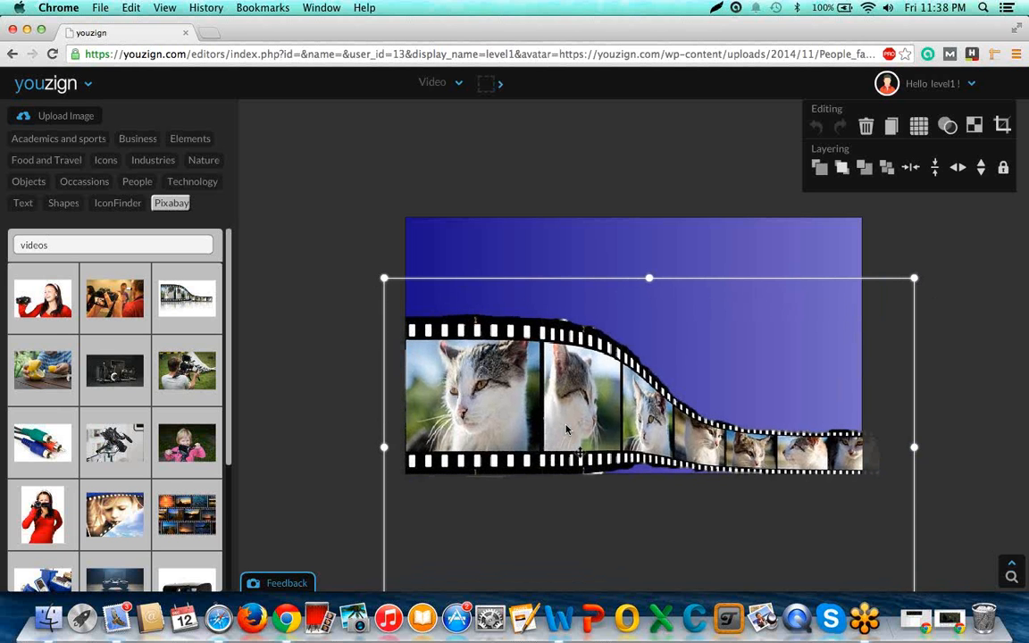
{"action": "left_click_drag", "start_coordinate": [565, 430], "coordinate": [568, 449]}
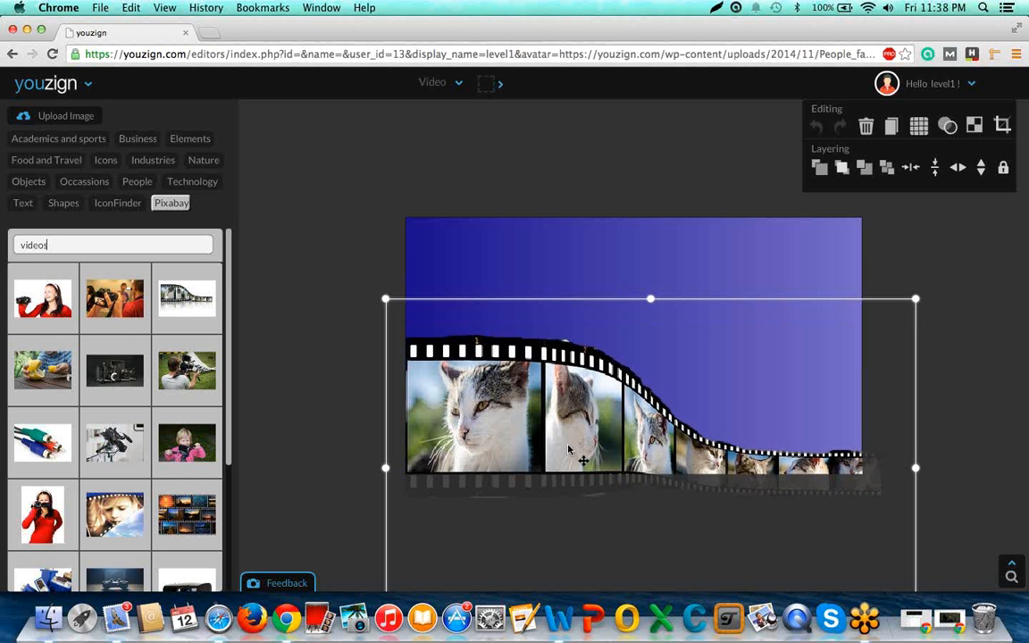
{"action": "left_click", "coordinate": [782, 216]}
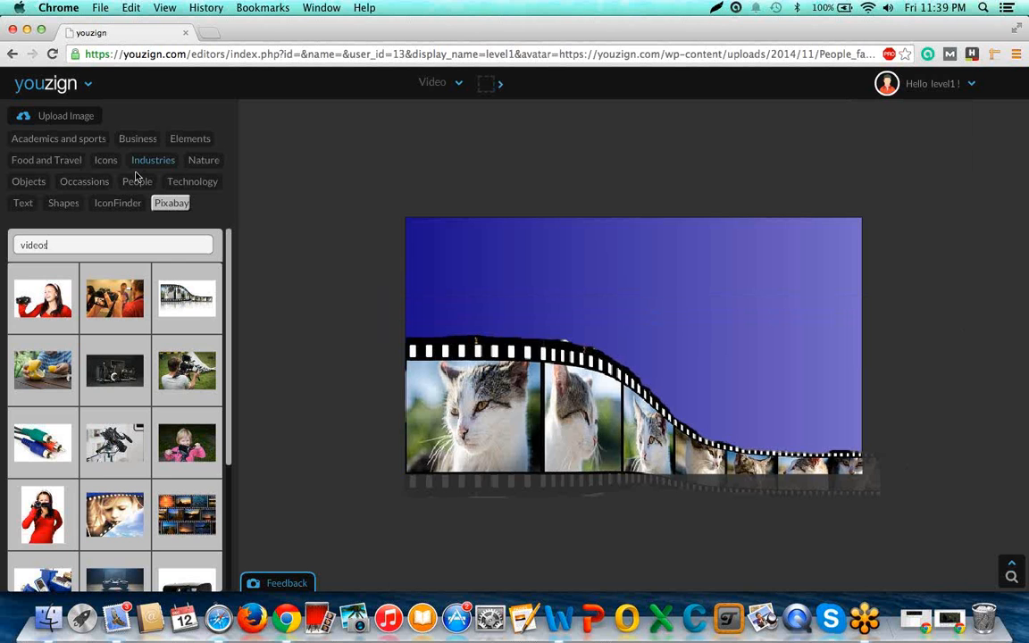
Add a circle shape, shrink it to a small disc and place it above the film strip near the canvas's upper middle.
{"action": "left_click", "coordinate": [62, 205]}
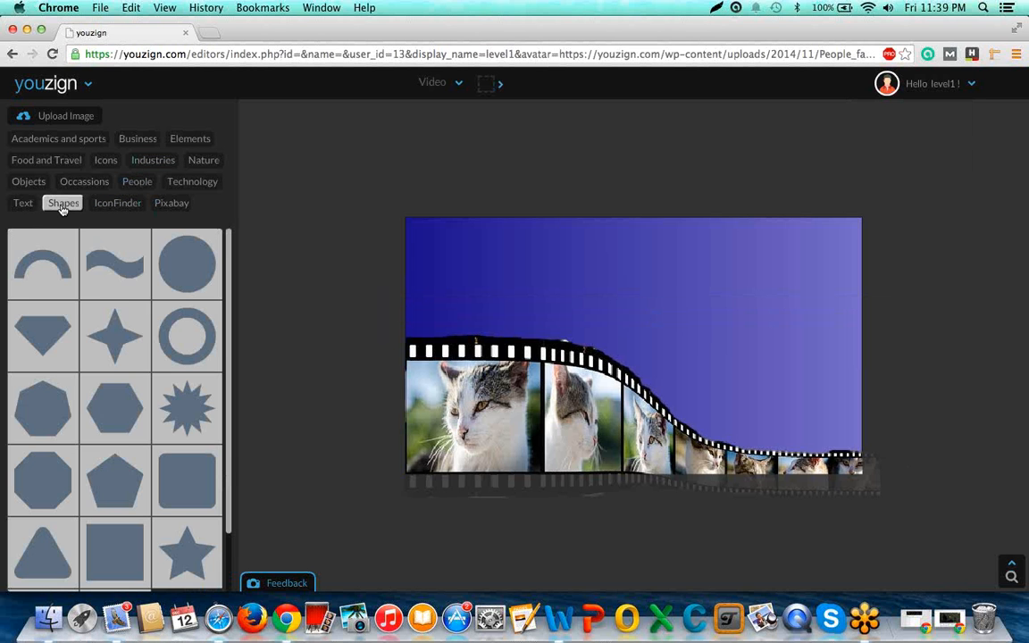
{"action": "left_click", "coordinate": [190, 268]}
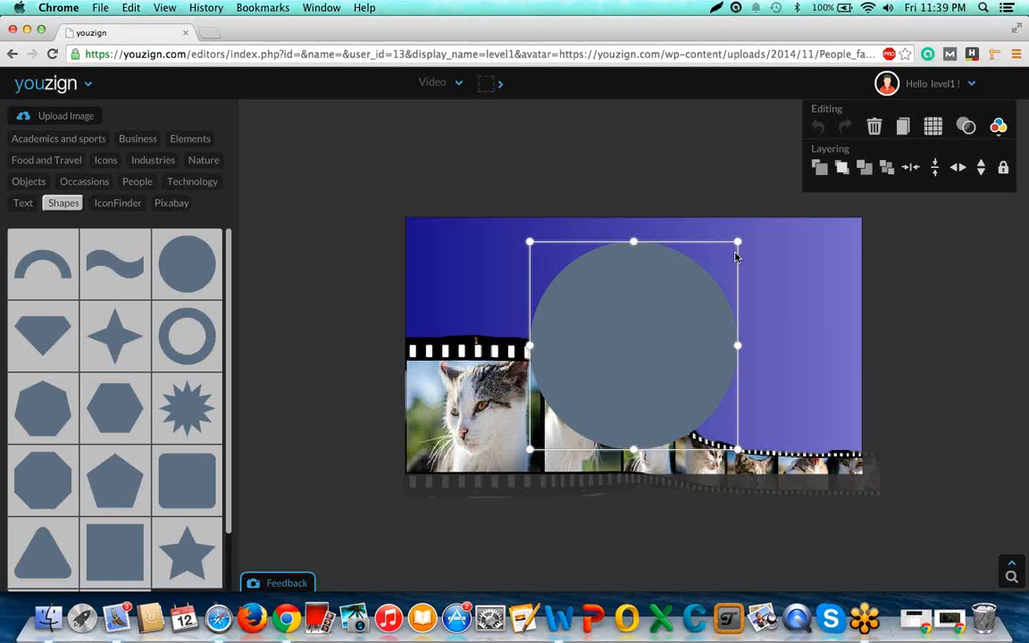
{"action": "left_click_drag", "start_coordinate": [737, 243], "coordinate": [613, 366]}
{"action": "left_click_drag", "start_coordinate": [579, 406], "coordinate": [663, 290]}
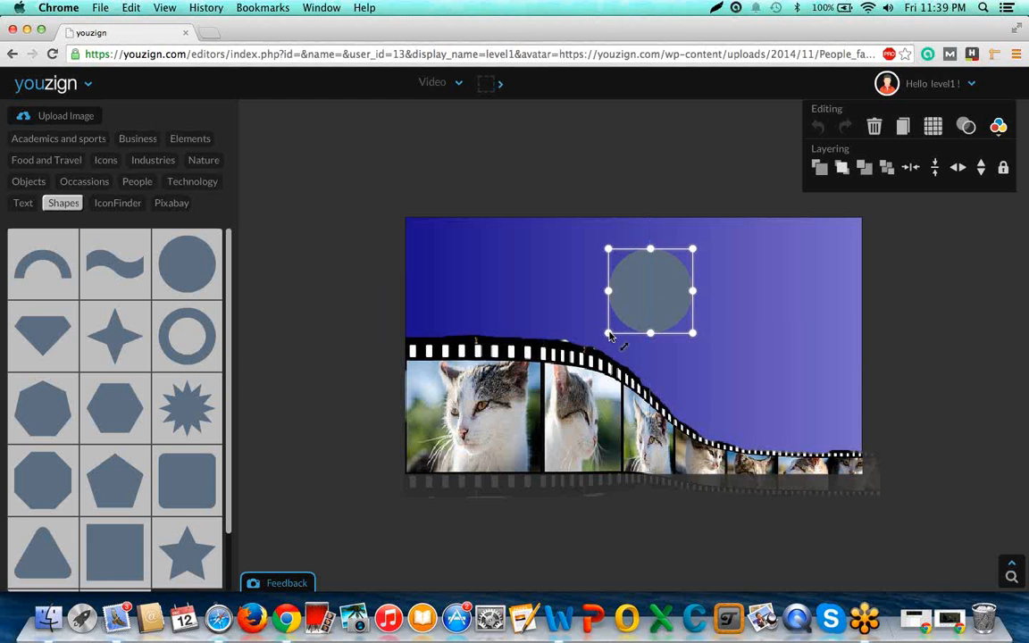
{"action": "left_click_drag", "start_coordinate": [608, 333], "coordinate": [614, 327]}
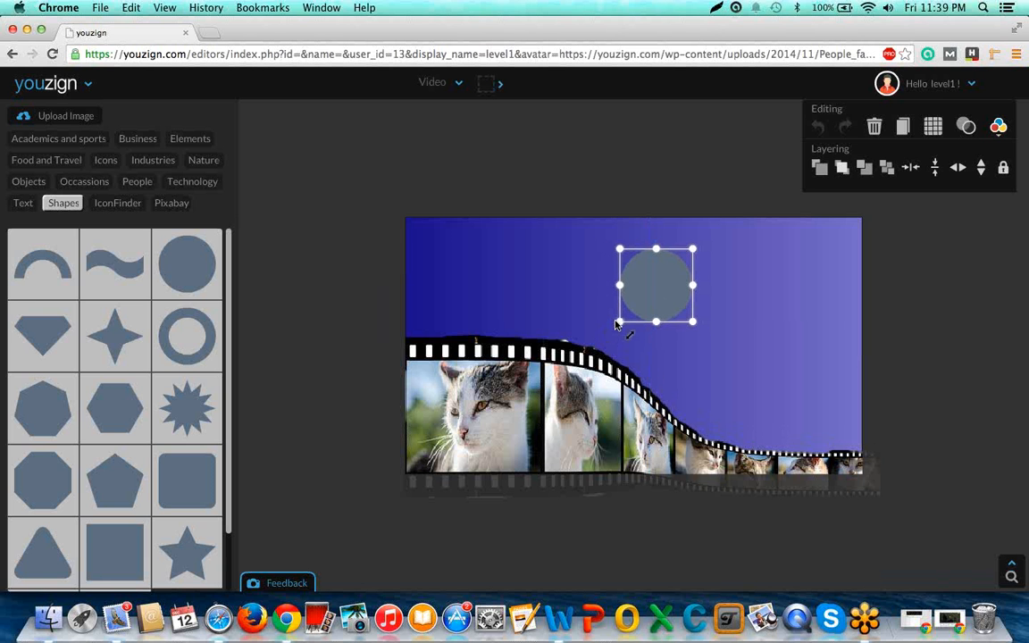
Recolour the circle to a medium red.
{"action": "left_click", "coordinate": [996, 130]}
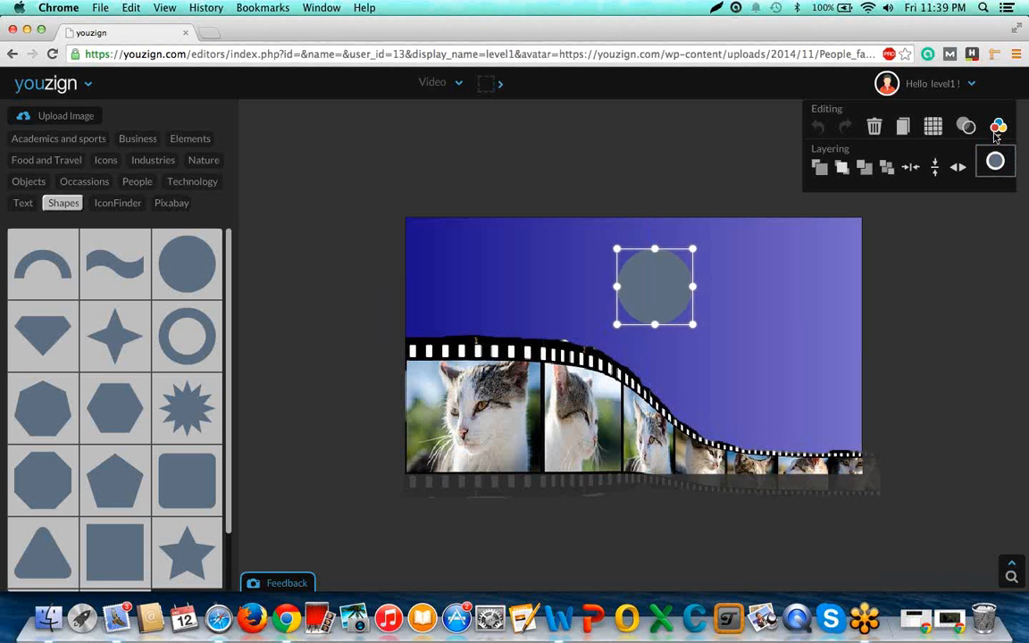
{"action": "left_click", "coordinate": [995, 160]}
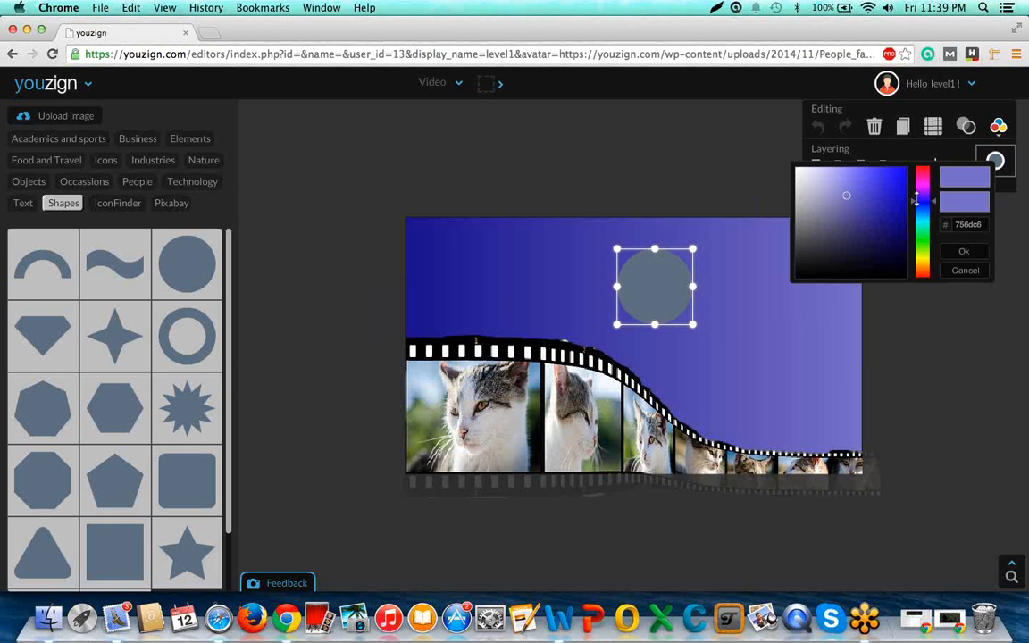
{"action": "left_click_drag", "start_coordinate": [925, 212], "coordinate": [915, 172]}
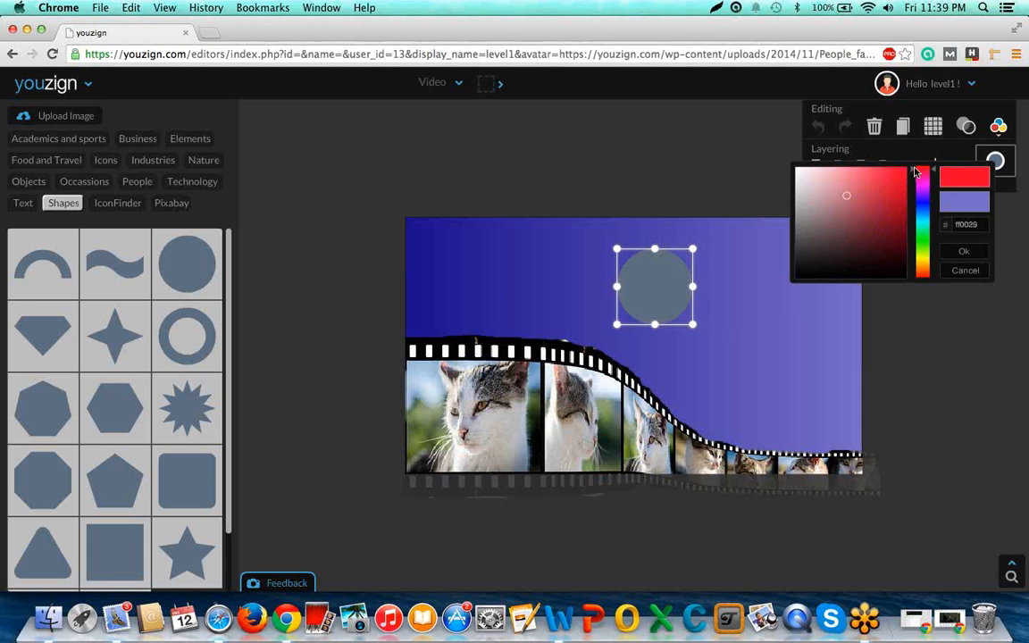
{"action": "left_click", "coordinate": [891, 193]}
{"action": "mouse_move", "coordinate": [891, 194]}
{"action": "left_mouse_down"}
{"action": "mouse_move", "coordinate": [880, 223]}
{"action": "mouse_move", "coordinate": [875, 195]}
{"action": "left_mouse_up"}
{"action": "left_click", "coordinate": [229, 361]}
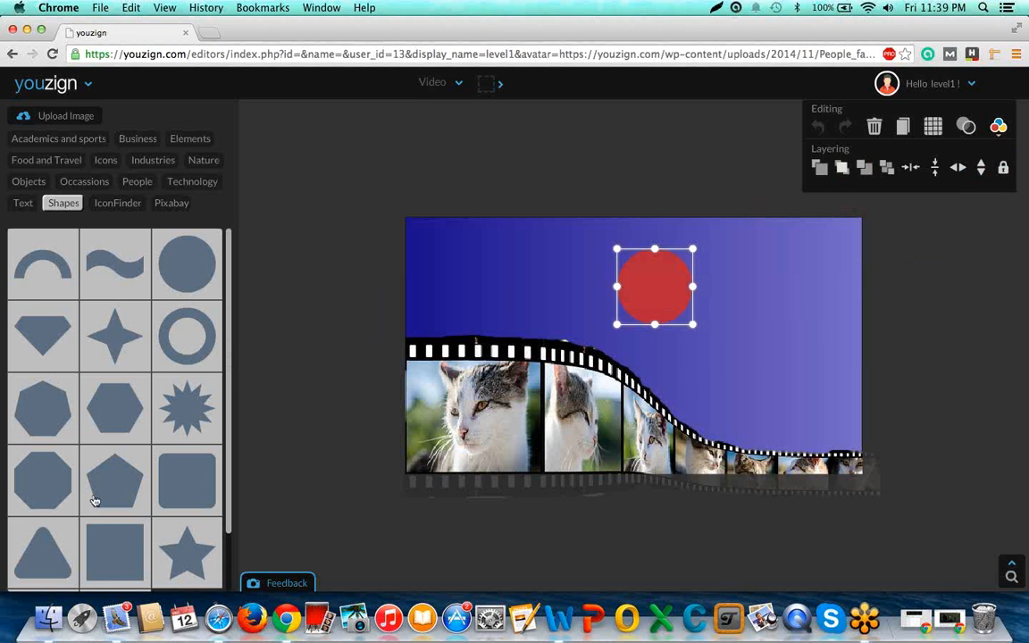
Add a rounded triangle, shrink it, rotate it to point sideways and centre it on the red circle as a play symbol.
{"action": "left_click", "coordinate": [46, 556]}
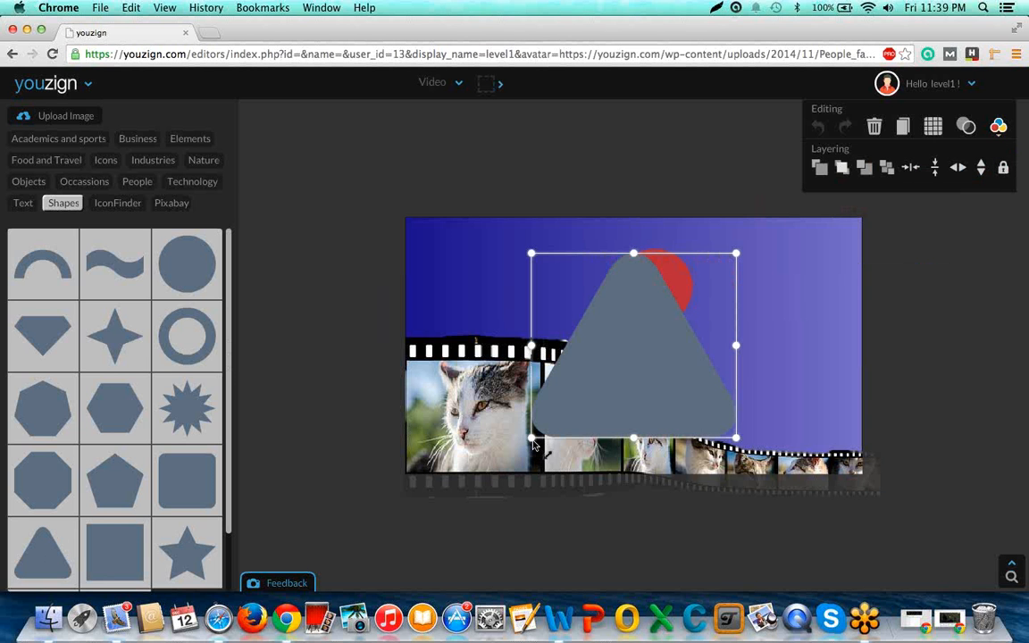
{"action": "left_click_drag", "start_coordinate": [532, 440], "coordinate": [662, 308]}
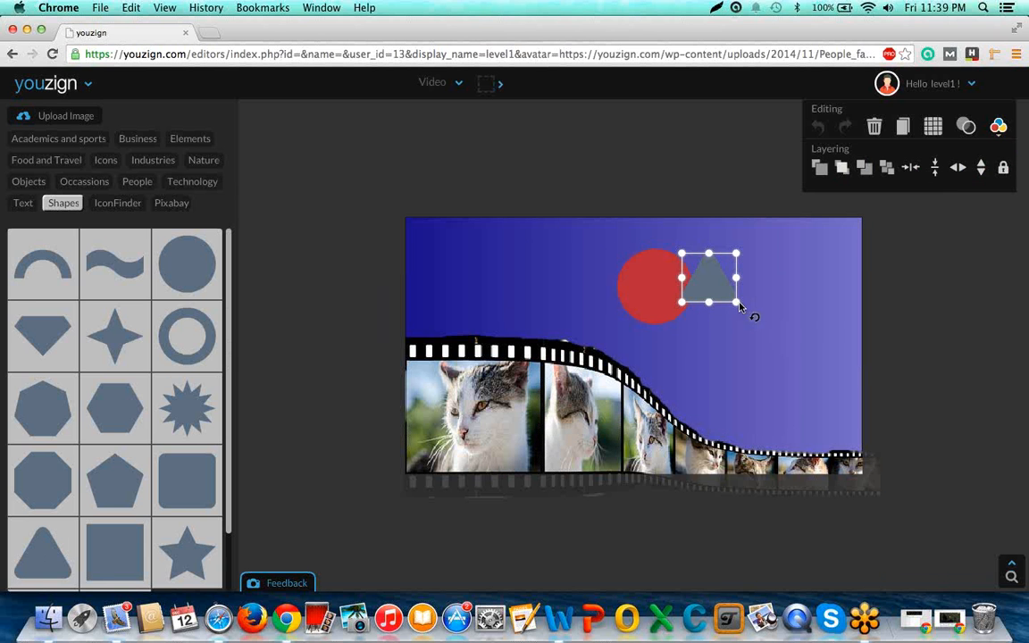
{"action": "left_click_drag", "start_coordinate": [744, 307], "coordinate": [724, 317]}
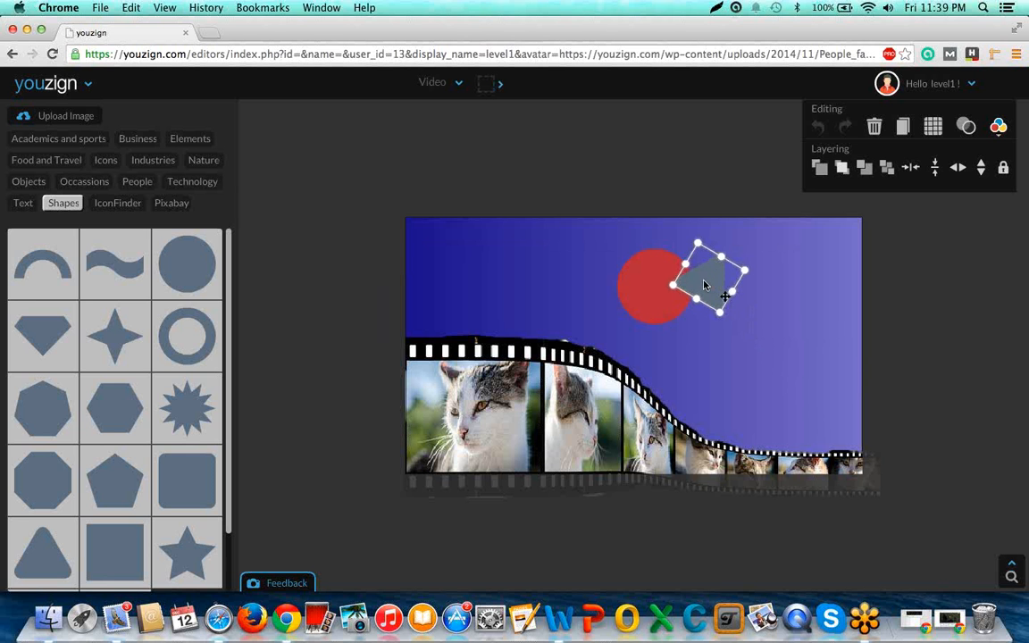
{"action": "left_click_drag", "start_coordinate": [711, 285], "coordinate": [660, 288]}
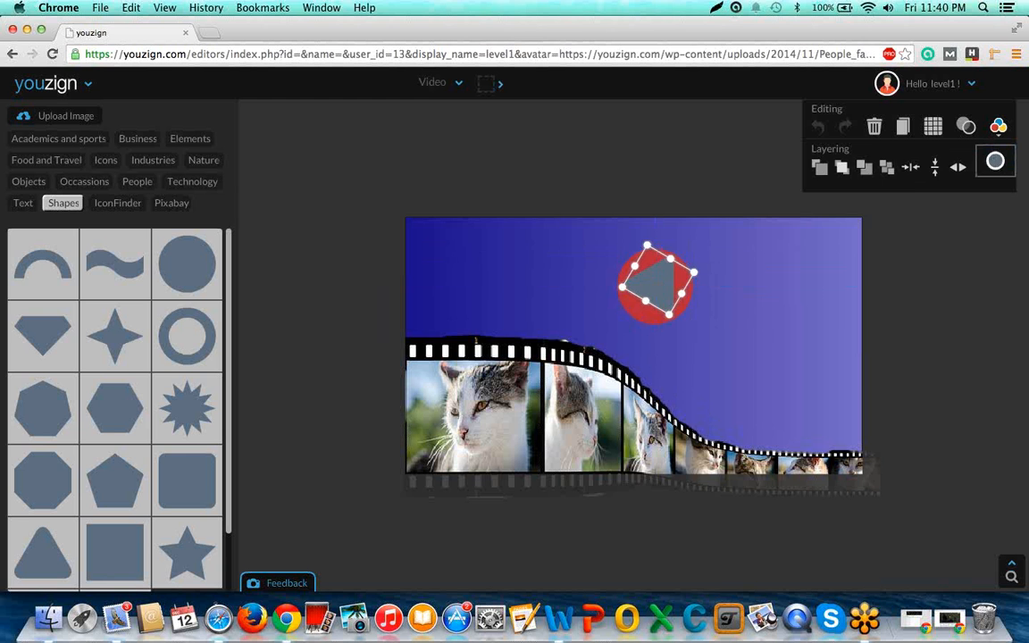
Recolour the triangle on the red circle to white and deselect it.
{"action": "left_click", "coordinate": [999, 128]}
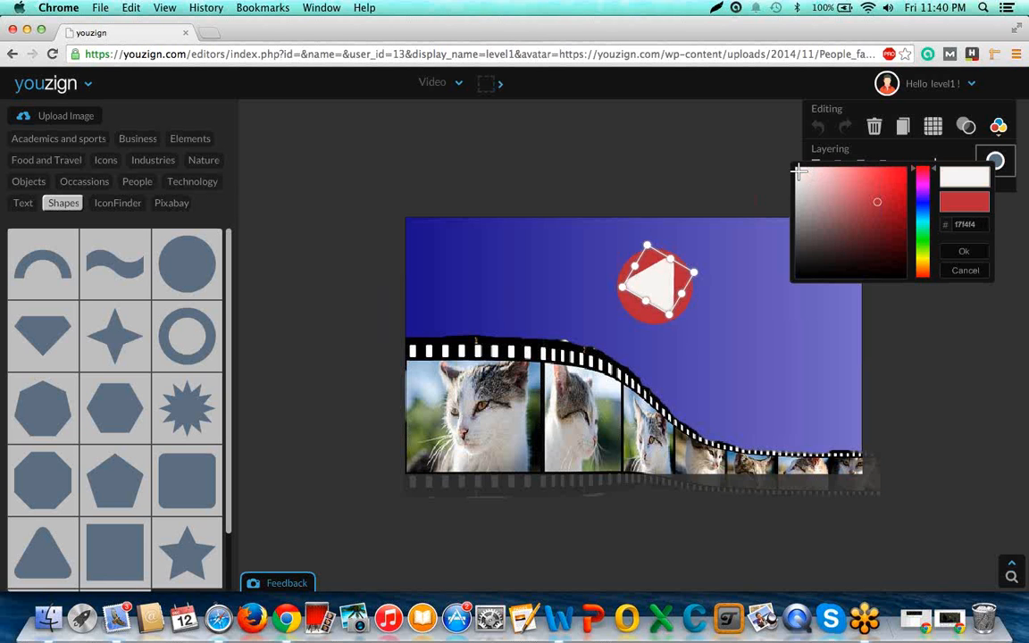
{"action": "left_click", "coordinate": [797, 169]}
{"action": "left_click", "coordinate": [930, 329]}
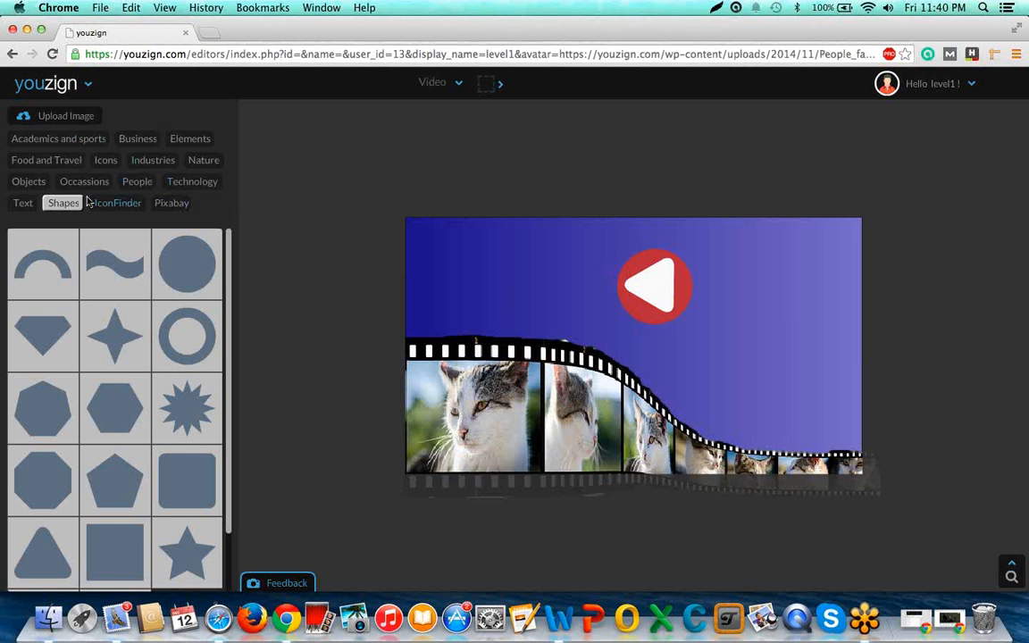
Add a headline text to the canvas and set its font to Chunk Five from the Serif style.
{"action": "left_click", "coordinate": [24, 204]}
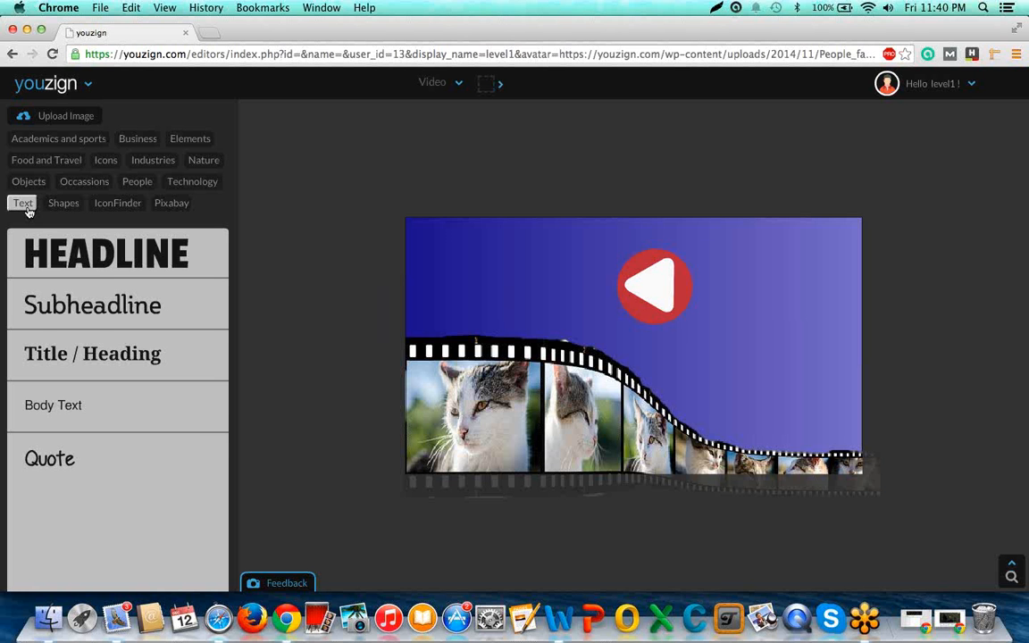
{"action": "left_click", "coordinate": [99, 276]}
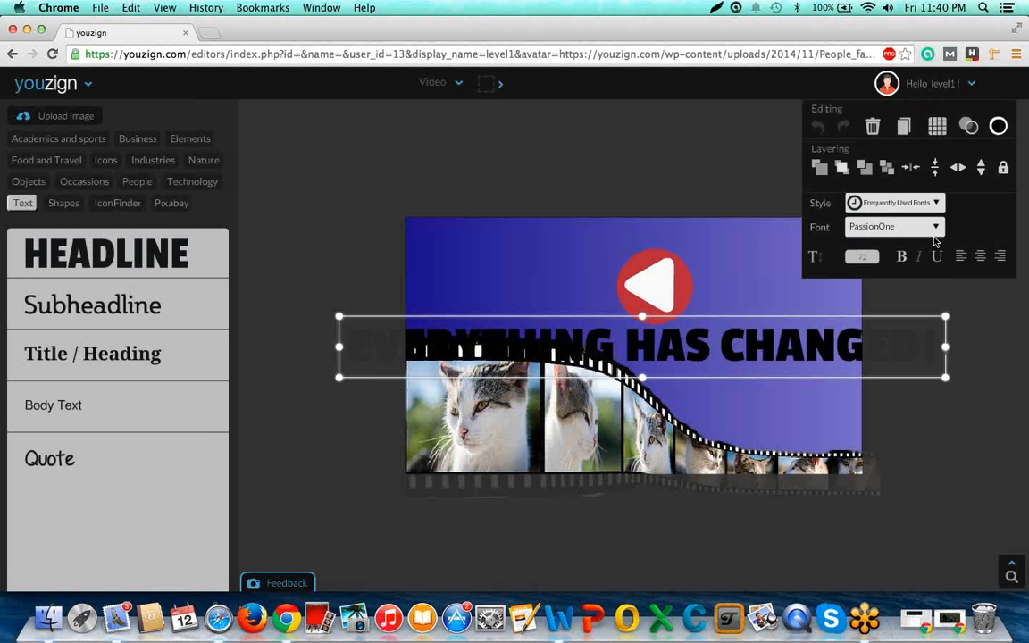
{"action": "left_click", "coordinate": [935, 229]}
{"action": "left_click", "coordinate": [934, 205]}
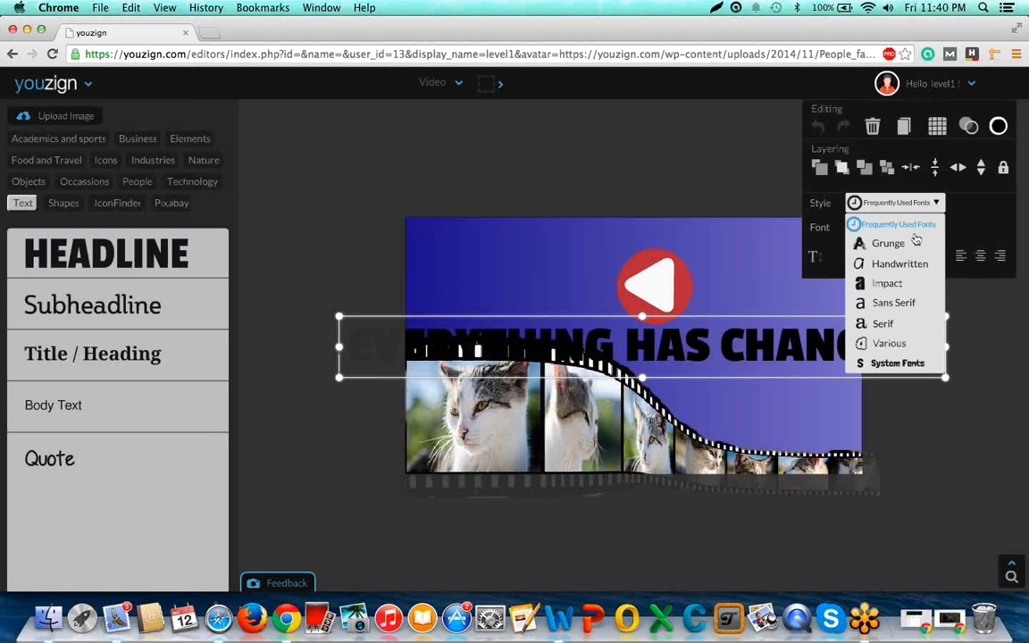
{"action": "left_click", "coordinate": [891, 325]}
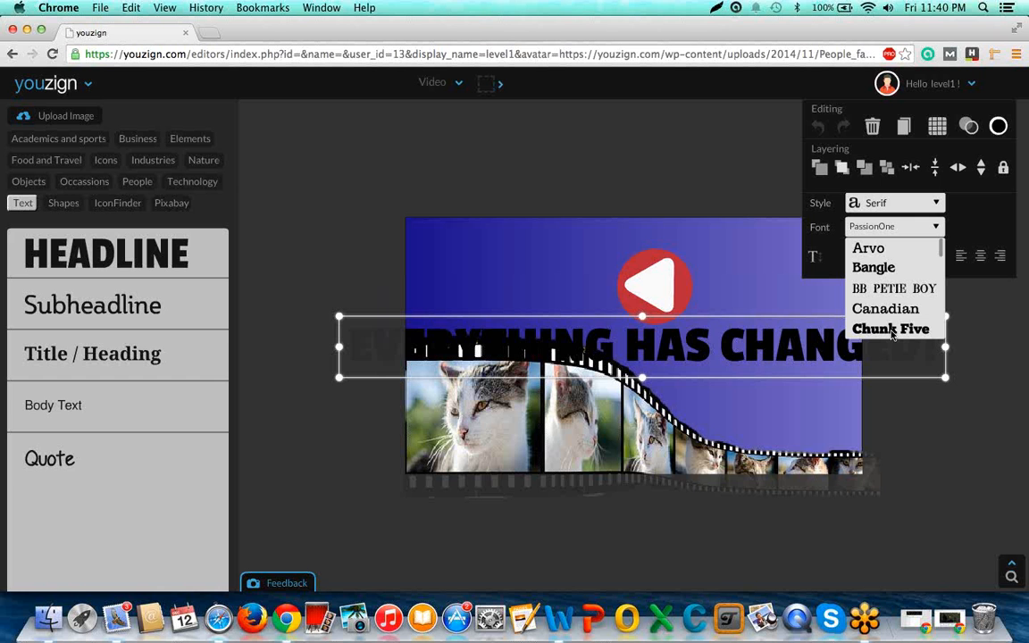
{"action": "left_click", "coordinate": [892, 331]}
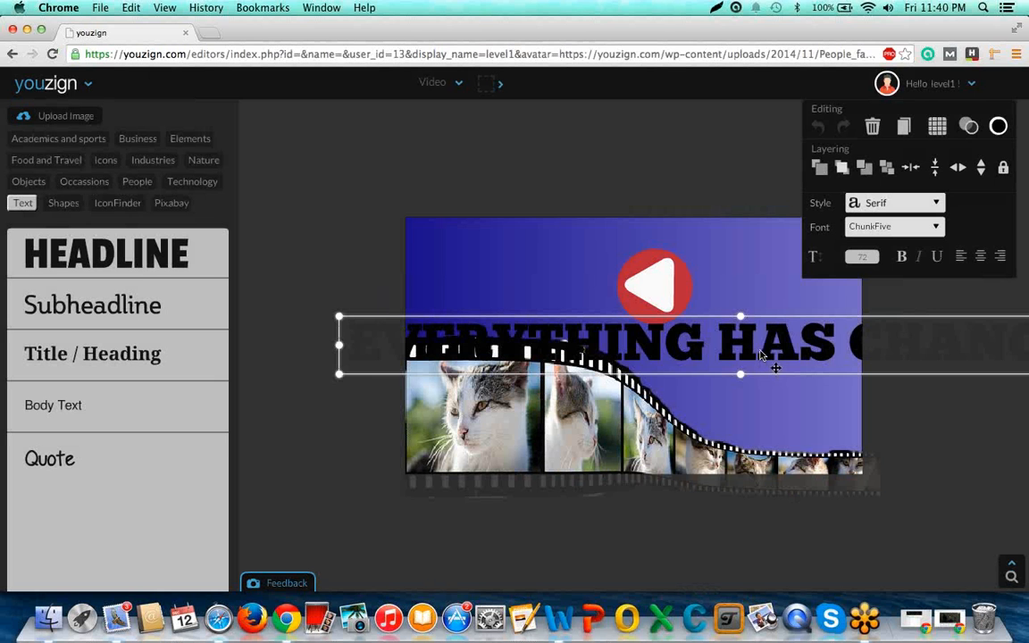
Scale down the headline text and move it to the upper-left area of the canvas.
{"action": "left_click_drag", "start_coordinate": [775, 368], "coordinate": [800, 327]}
{"action": "left_click_drag", "start_coordinate": [362, 278], "coordinate": [760, 303]}
{"action": "left_click_drag", "start_coordinate": [820, 335], "coordinate": [808, 333]}
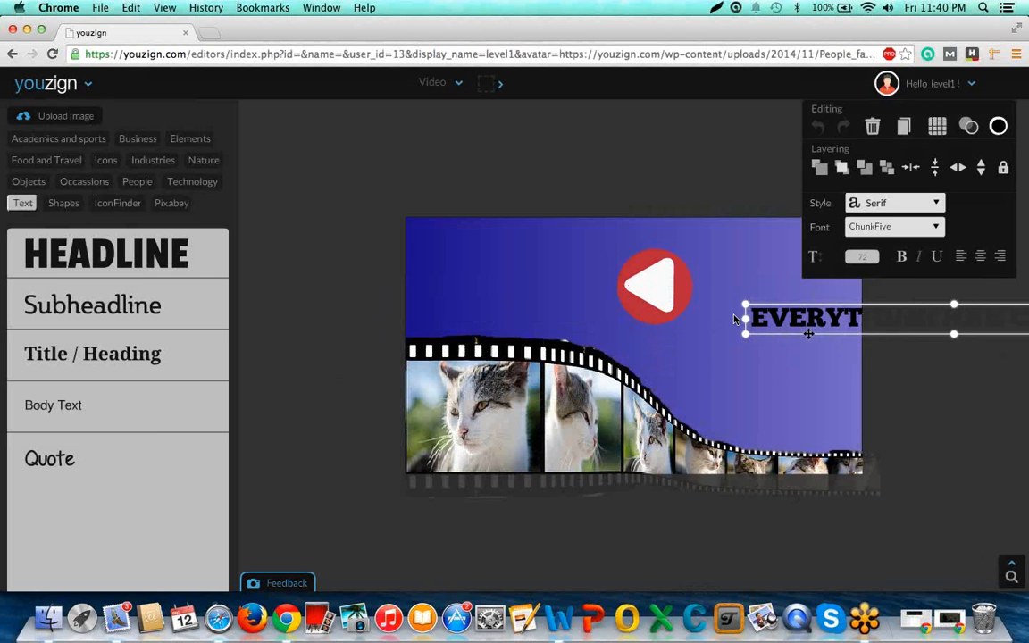
{"action": "left_click_drag", "start_coordinate": [734, 319], "coordinate": [464, 256]}
Replace the headline's placeholder wording with "Videos For Your For Business".
{"action": "double_click", "coordinate": [465, 258]}
{"action": "key", "text": "BackSpace"}
{"action": "key", "text": "BackSpace"}
{"action": "key", "text": "BackSpace"}
{"action": "key", "text": "BackSpace"}
{"action": "key", "text": "BackSpace"}
{"action": "key", "text": "BackSpace"}
{"action": "key", "text": "BackSpace"}
{"action": "key", "text": "BackSpace"}
{"action": "key", "text": "BackSpace"}
{"action": "key", "text": "BackSpace"}
{"action": "key", "text": "BackSpace"}
{"action": "key", "text": "BackSpace"}
{"action": "key", "text": "BackSpace"}
{"action": "key", "text": "BackSpace"}
{"action": "key", "text": "BackSpace"}
{"action": "key", "text": "BackSpace"}
{"action": "key", "text": "BackSpace"}
{"action": "key", "text": "BackSpace"}
{"action": "key", "text": "BackSpace"}
{"action": "key", "text": "BackSpace"}
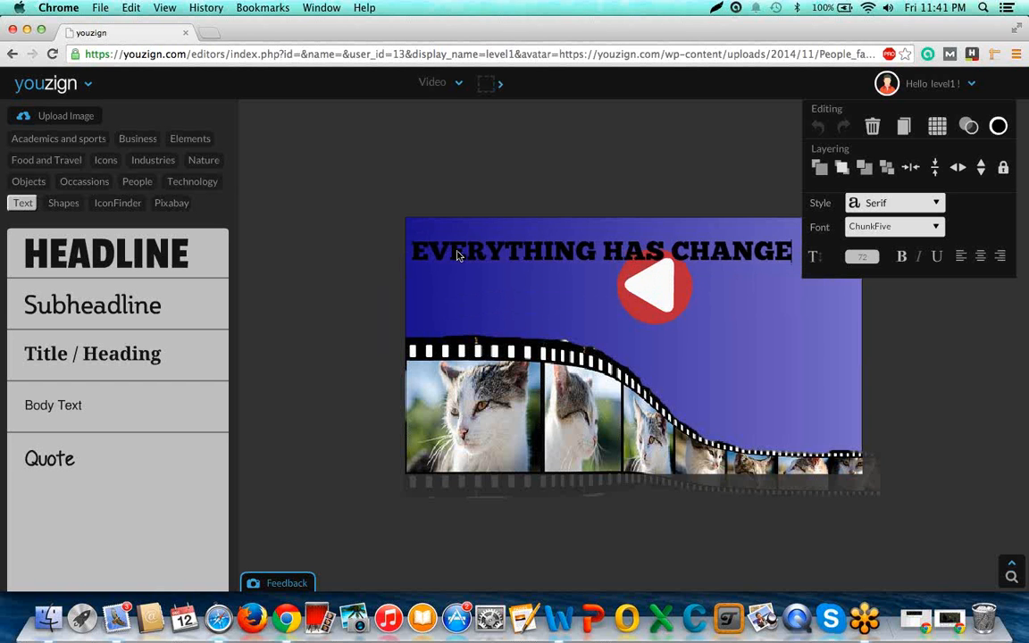
{"action": "type", "text": "Vid"}
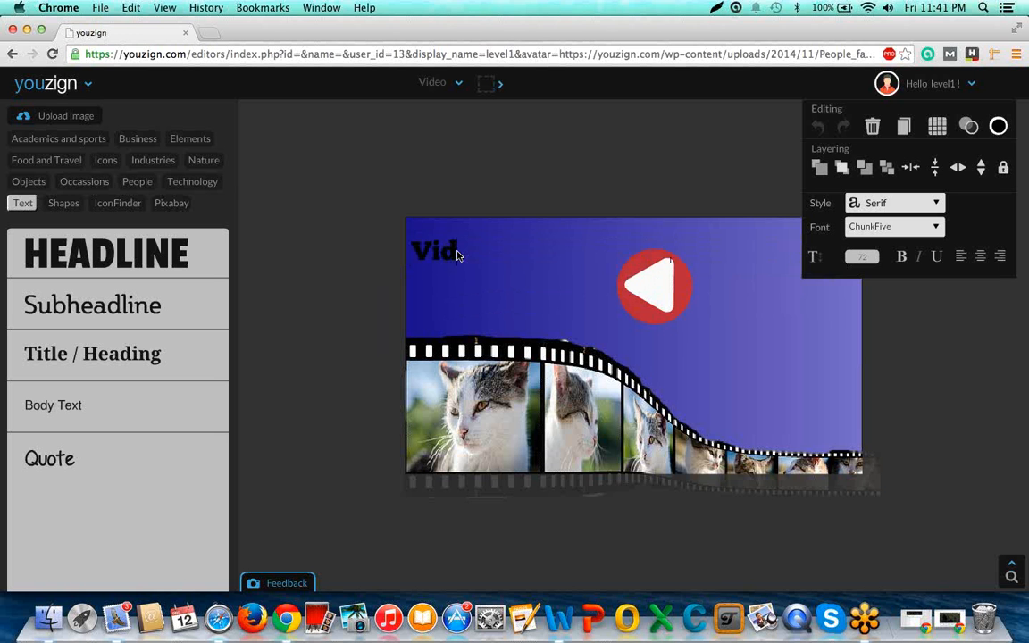
{"action": "type", "text": "eos For"}
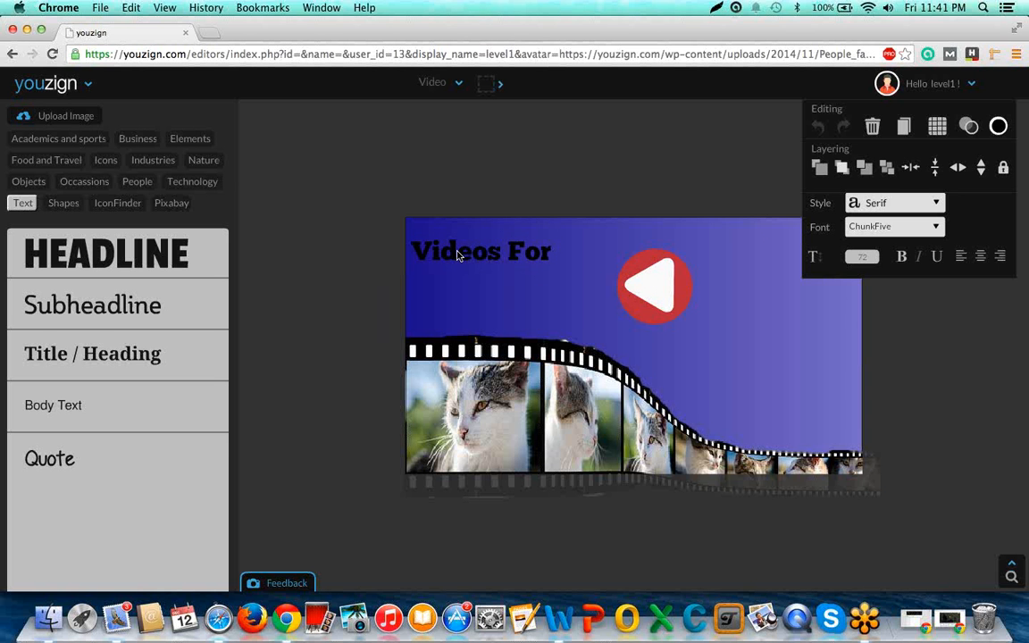
{"action": "type", "text": " Your"}
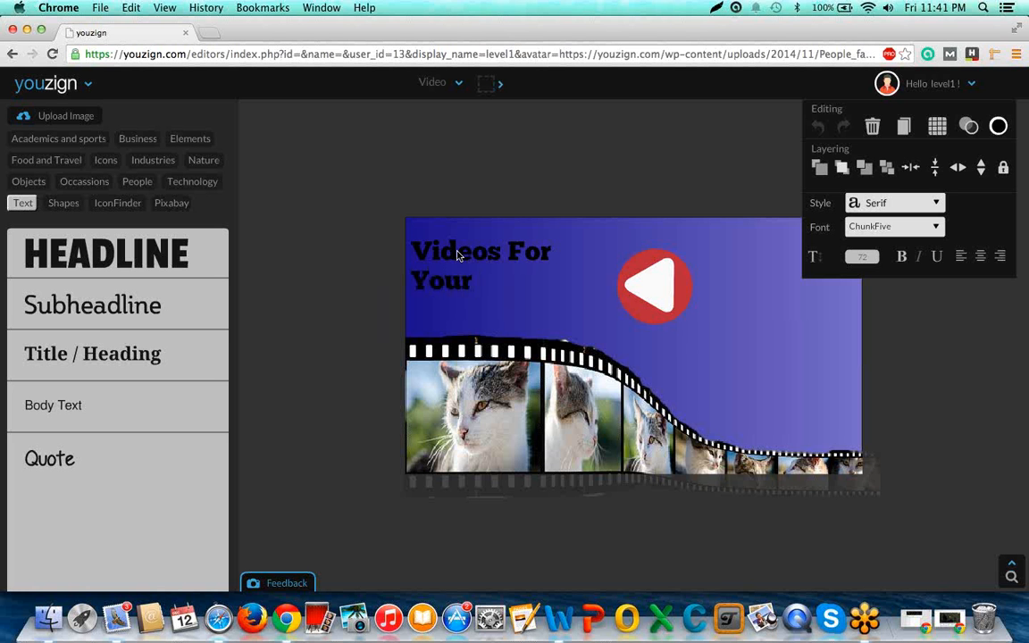
{"action": "type", "text": " Fo"}
{"action": "type", "text": "r Busi"}
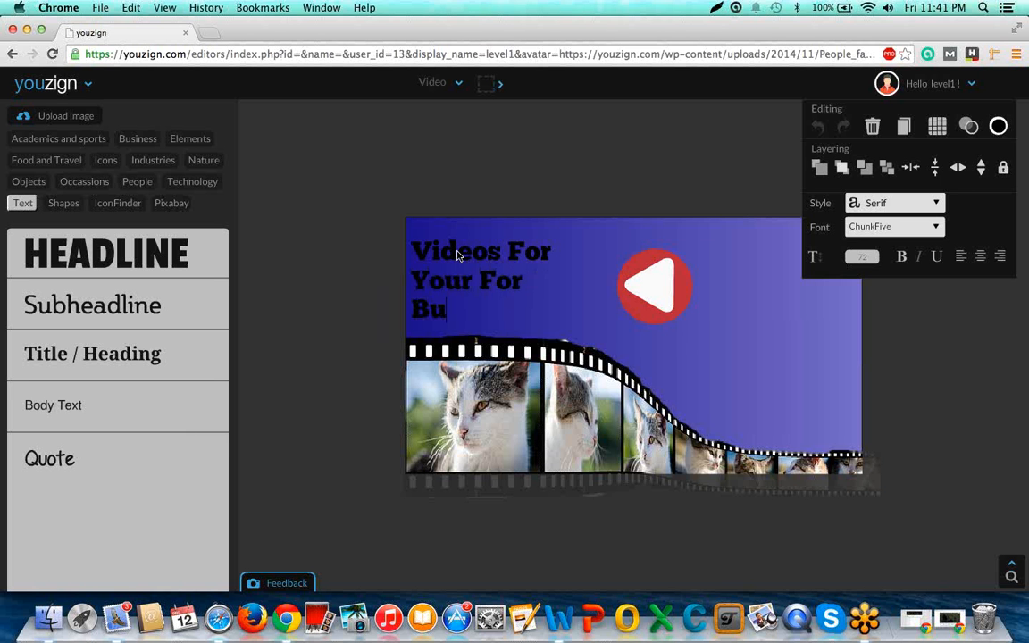
{"action": "type", "text": "ness"}
{"action": "left_click", "coordinate": [930, 333]}
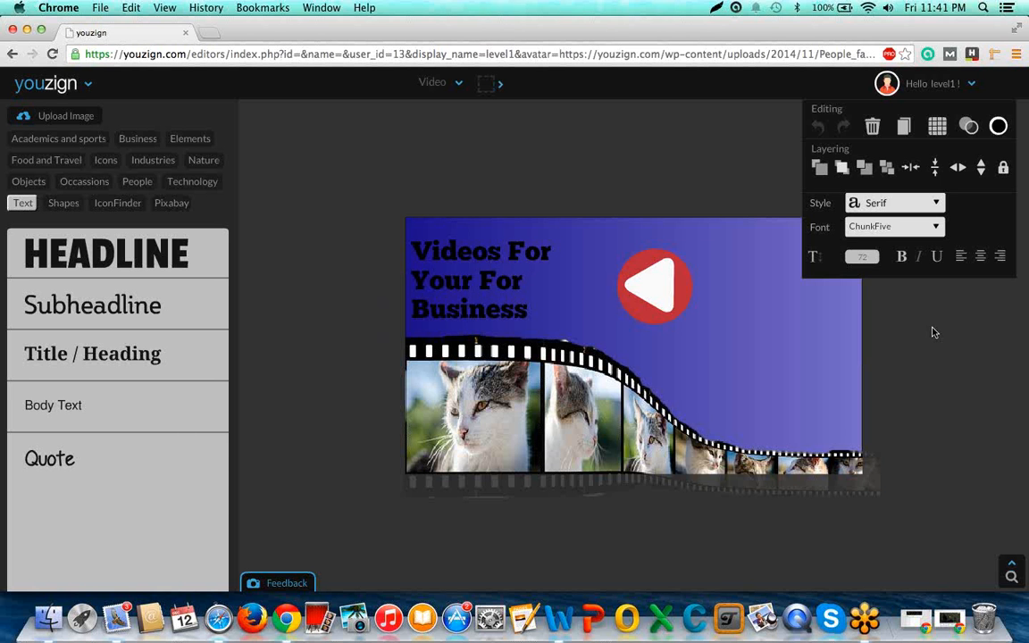
Widen the headline box to two lines, centre its text, and scale it down to fit beside the play symbol.
{"action": "left_click", "coordinate": [481, 288]}
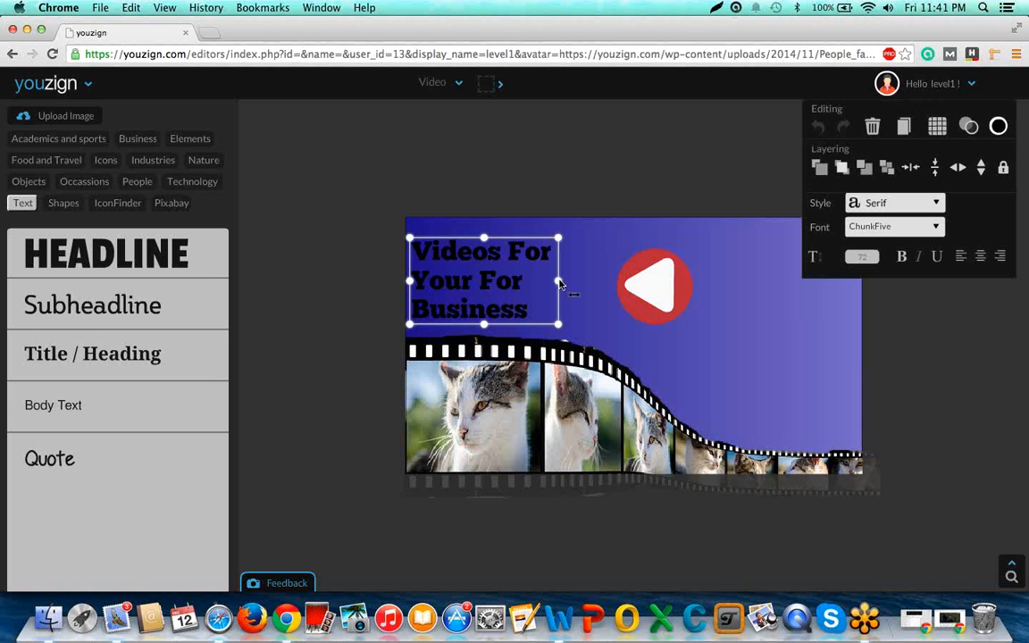
{"action": "left_click_drag", "start_coordinate": [570, 284], "coordinate": [697, 288]}
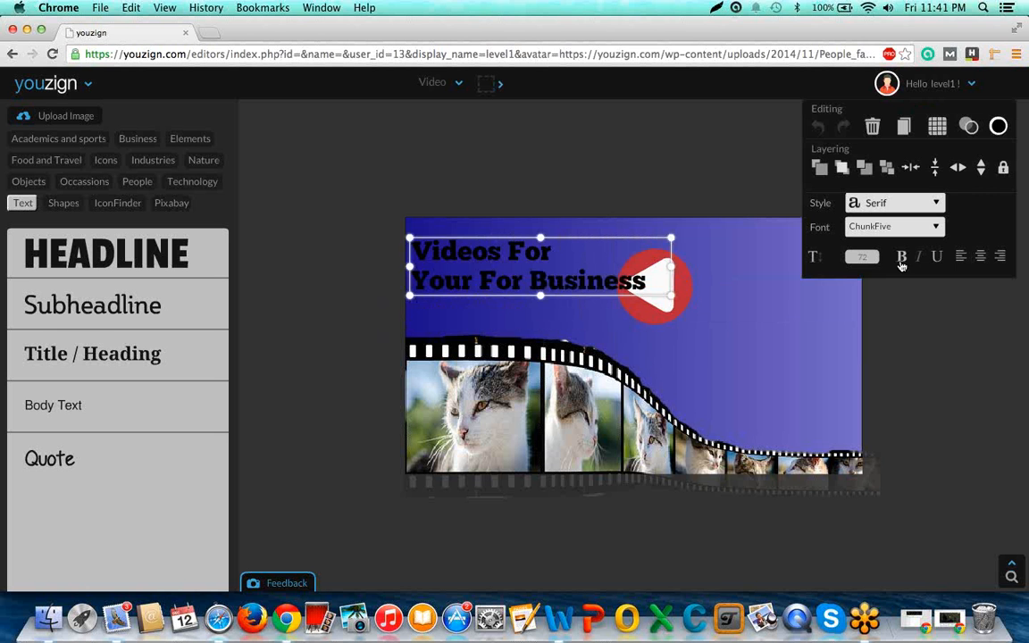
{"action": "left_click", "coordinate": [981, 257]}
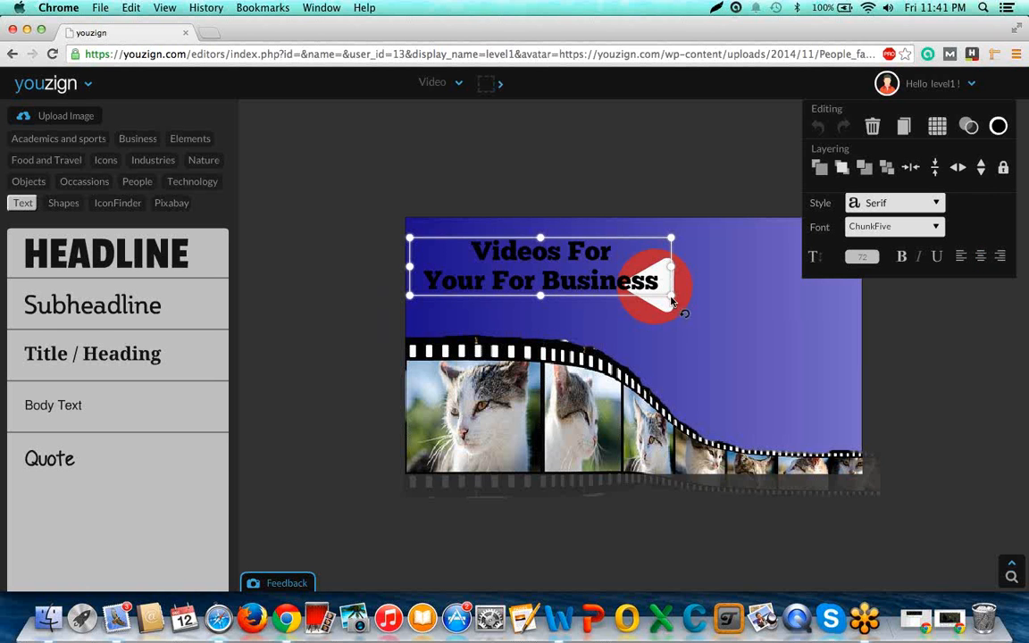
{"action": "left_click_drag", "start_coordinate": [669, 296], "coordinate": [615, 292]}
{"action": "left_click_drag", "start_coordinate": [544, 266], "coordinate": [539, 291]}
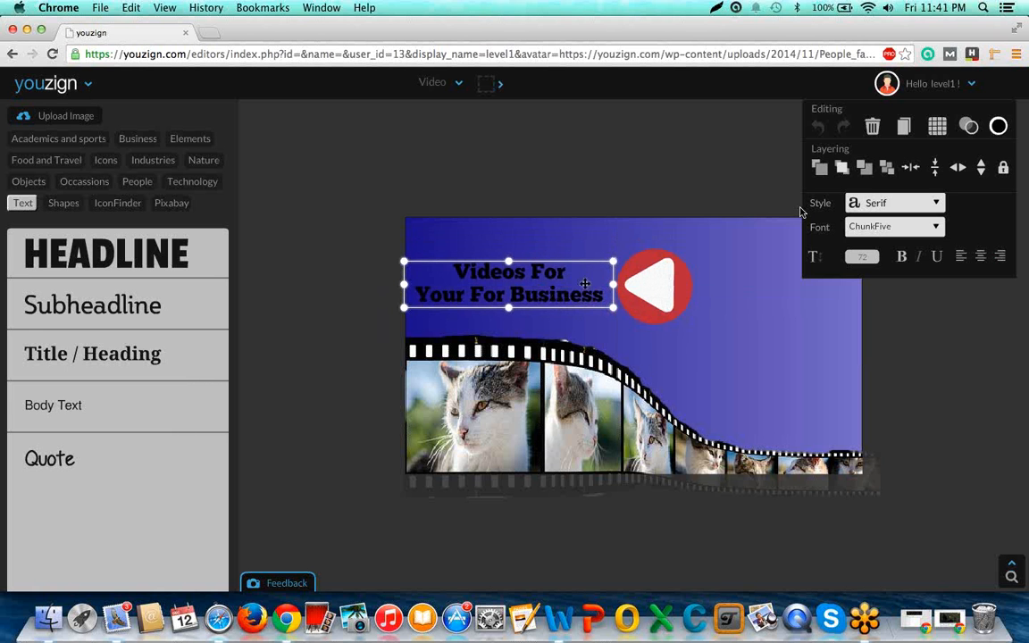
Colour the headline white, make it bold, and nudge it slightly within the space beside the play symbol.
{"action": "left_click", "coordinate": [998, 126]}
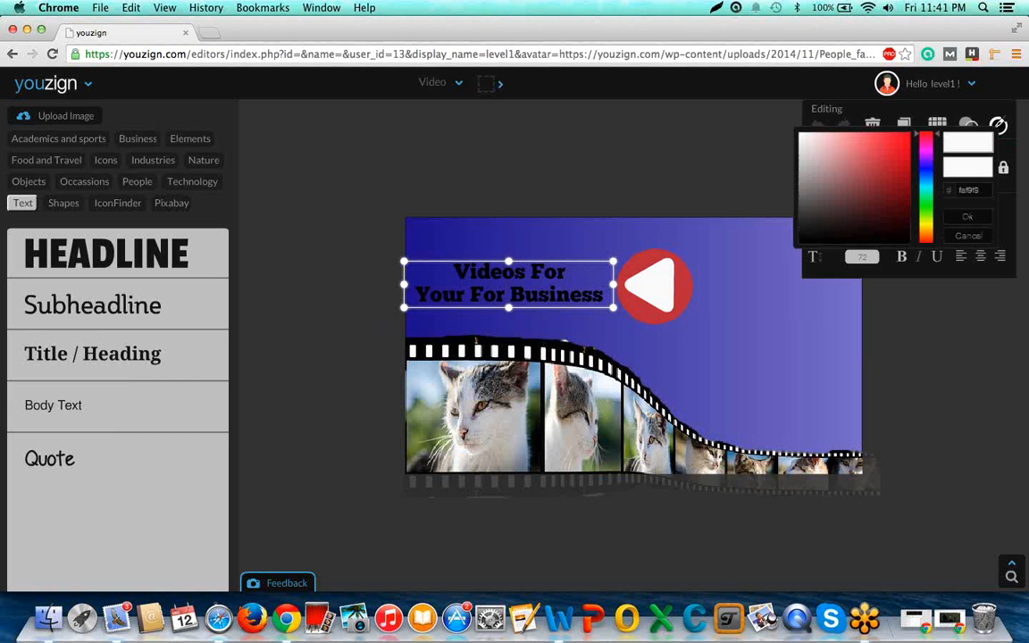
{"action": "left_click", "coordinate": [680, 286]}
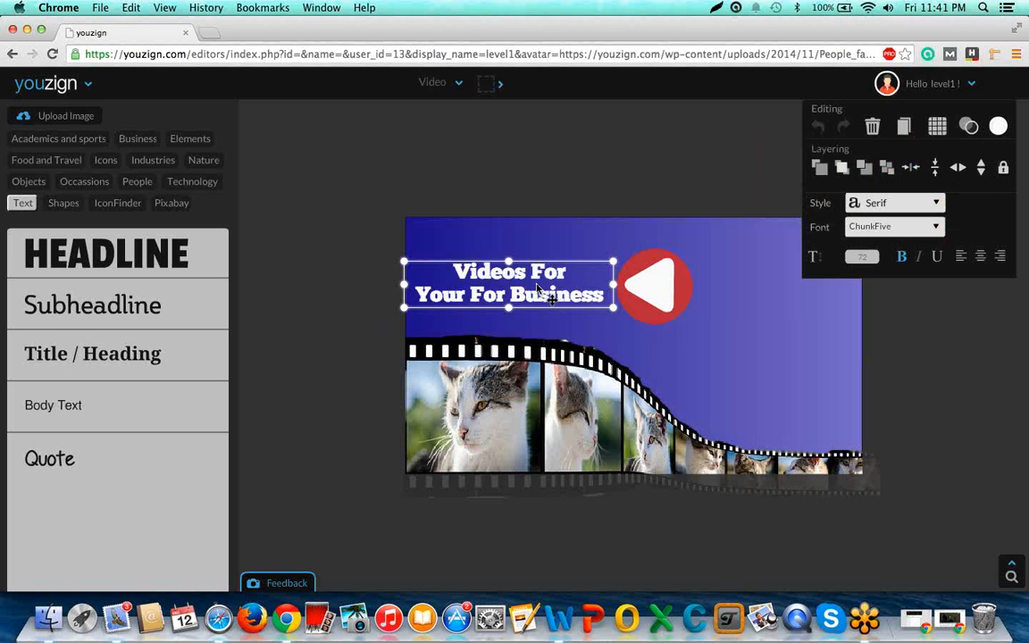
{"action": "left_click_drag", "start_coordinate": [537, 283], "coordinate": [533, 287]}
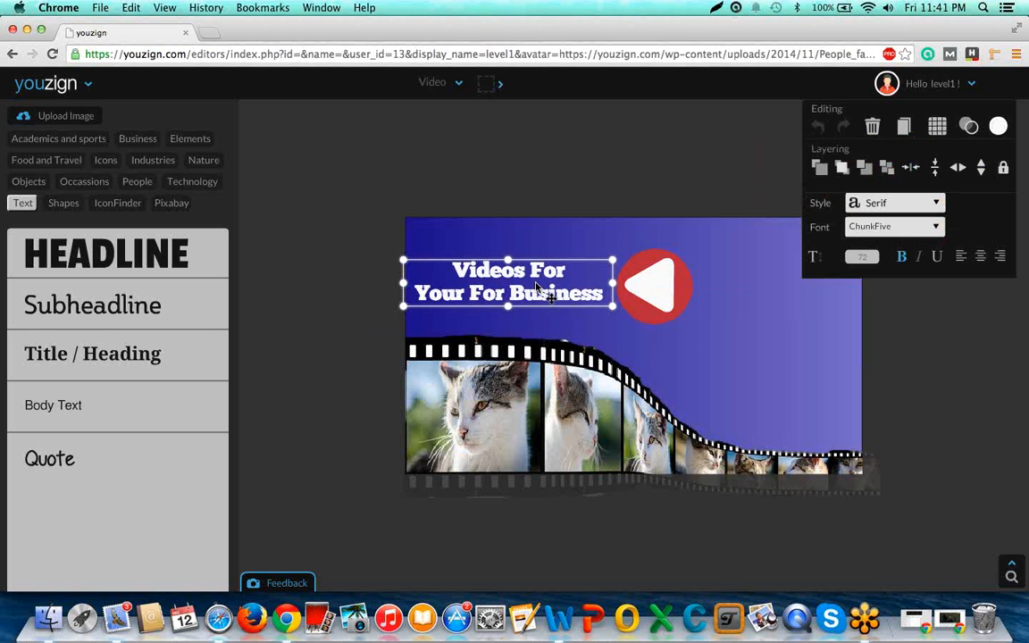
{"action": "left_click", "coordinate": [939, 416]}
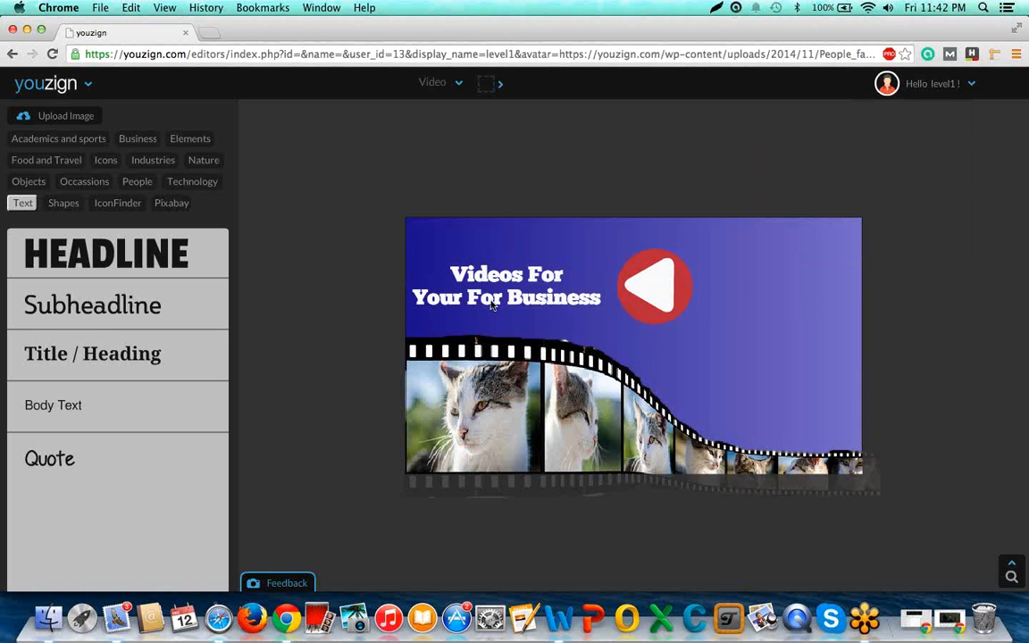
{"action": "left_click", "coordinate": [670, 302]}
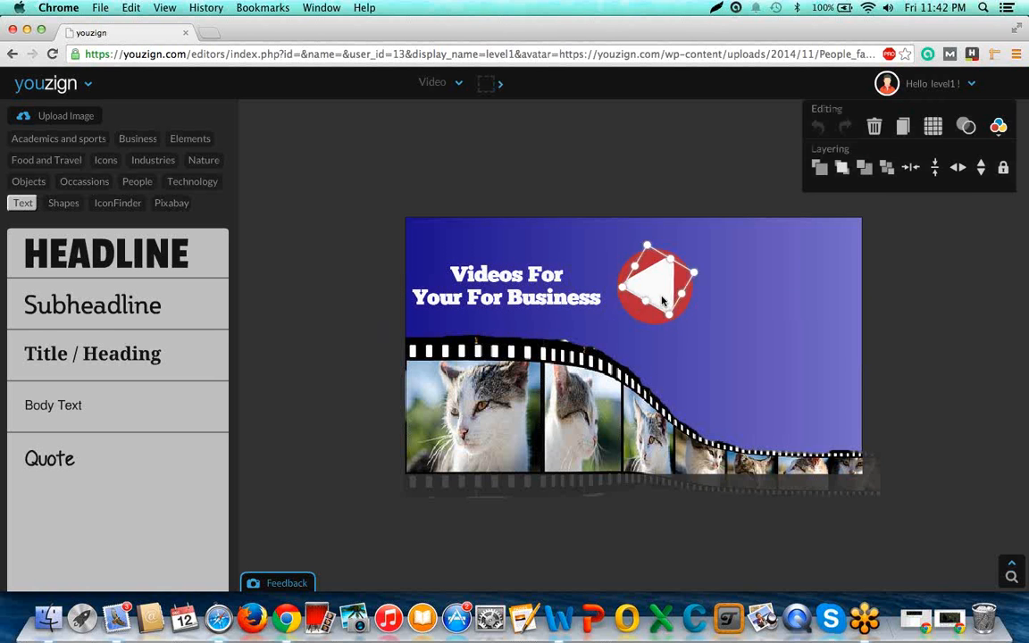
{"action": "left_click", "coordinate": [896, 302]}
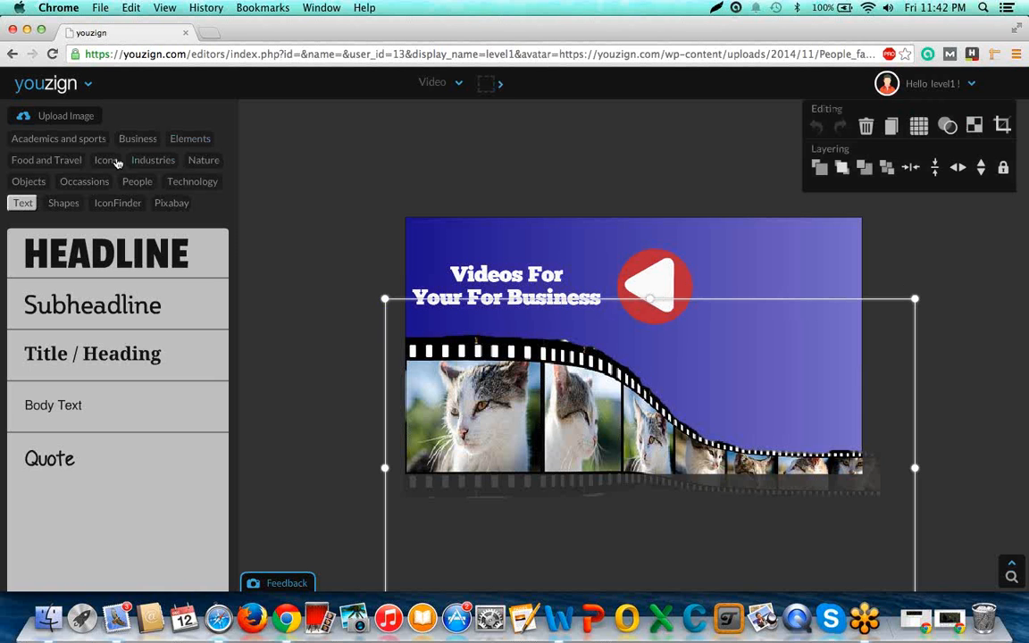
Add a check mark icon, scale it down, and place it just below and right of the play symbol.
{"action": "left_click", "coordinate": [115, 162]}
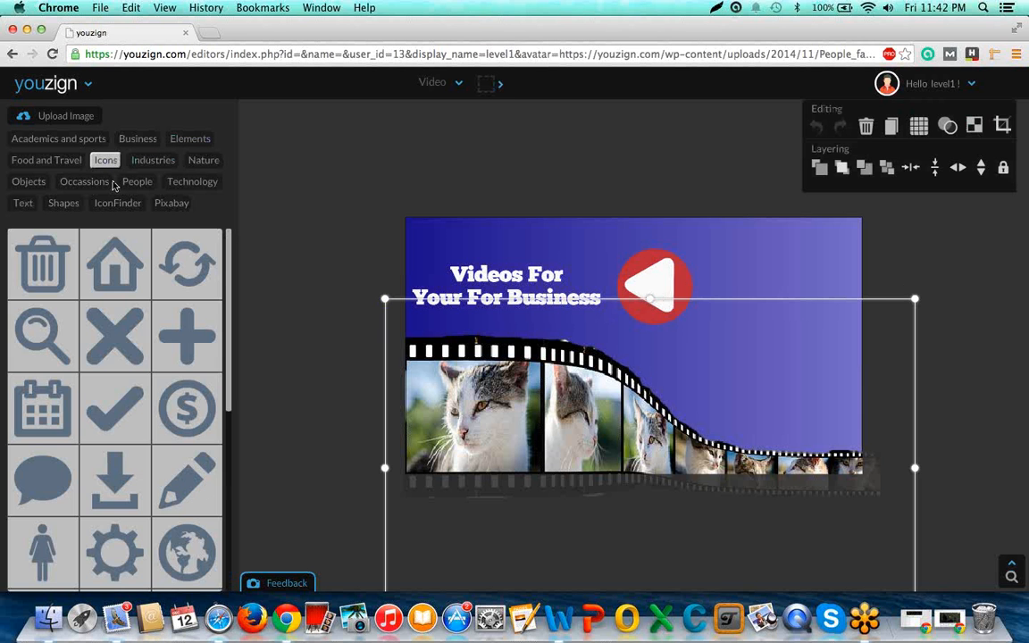
{"action": "left_click", "coordinate": [125, 407]}
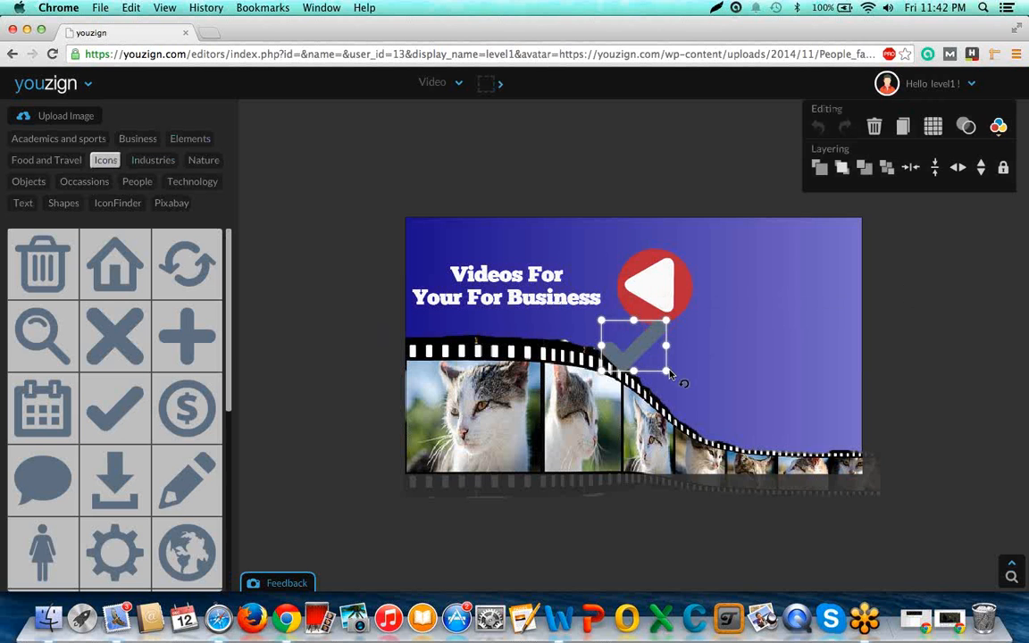
{"action": "left_click_drag", "start_coordinate": [669, 373], "coordinate": [706, 343]}
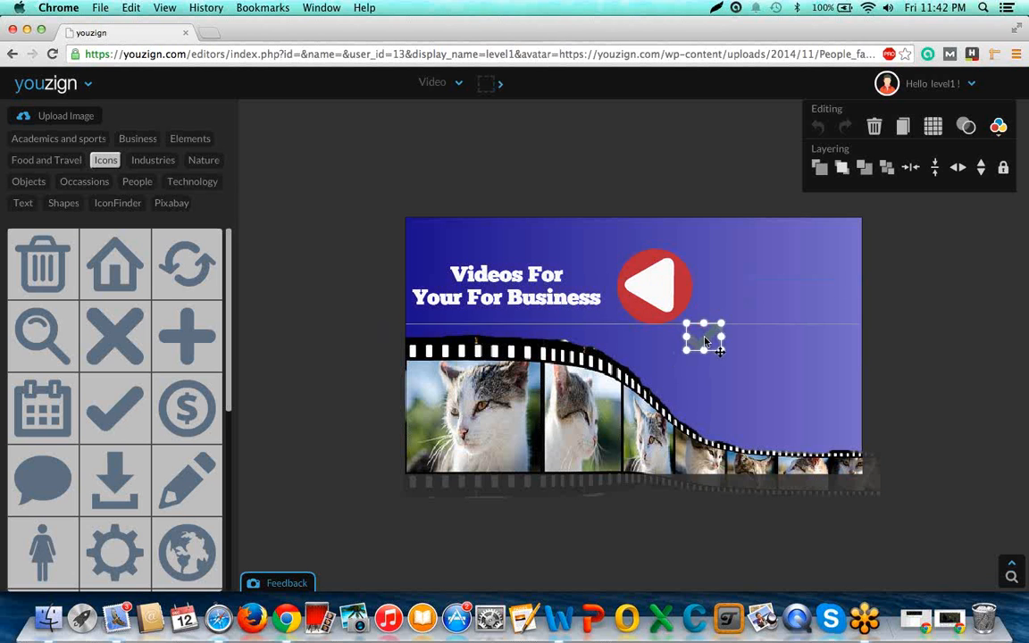
Add a Title / Heading text to the right of the check mark and clear its placeholder wording.
{"action": "left_click", "coordinate": [25, 203]}
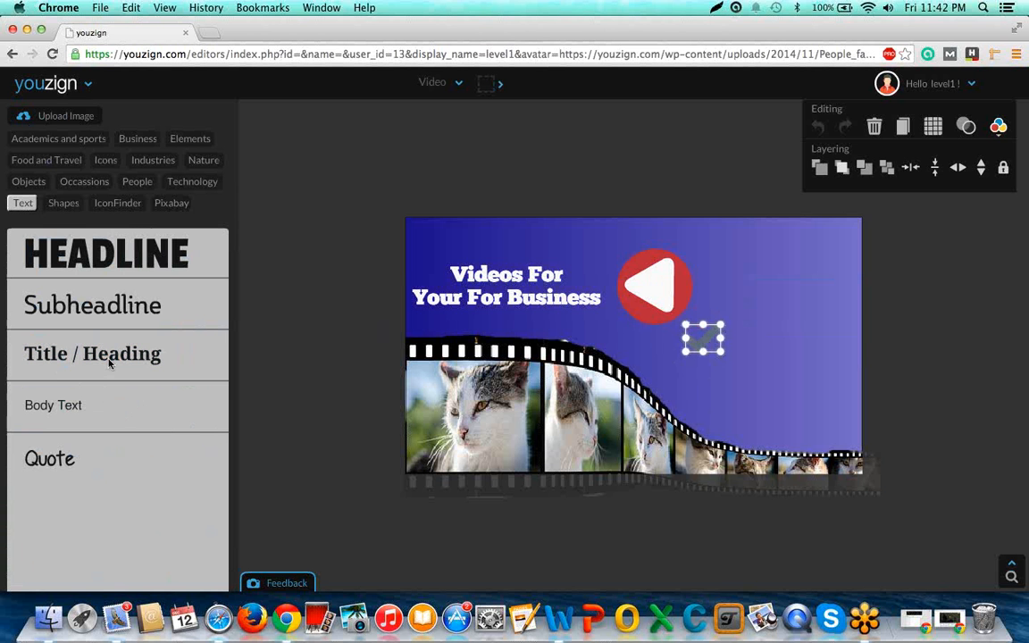
{"action": "left_click", "coordinate": [109, 363]}
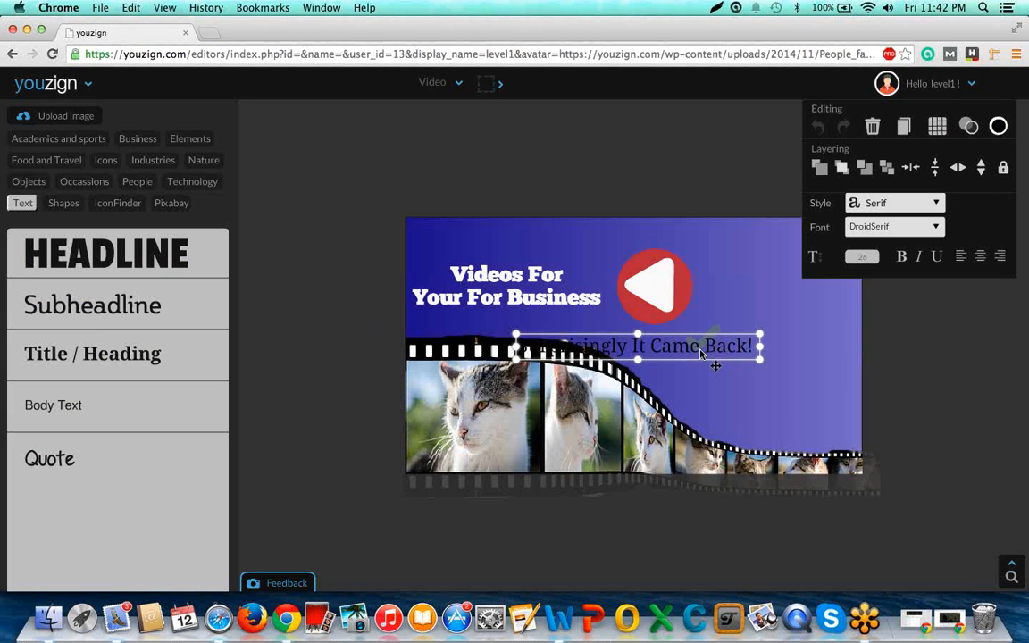
{"action": "left_click_drag", "start_coordinate": [702, 354], "coordinate": [769, 356]}
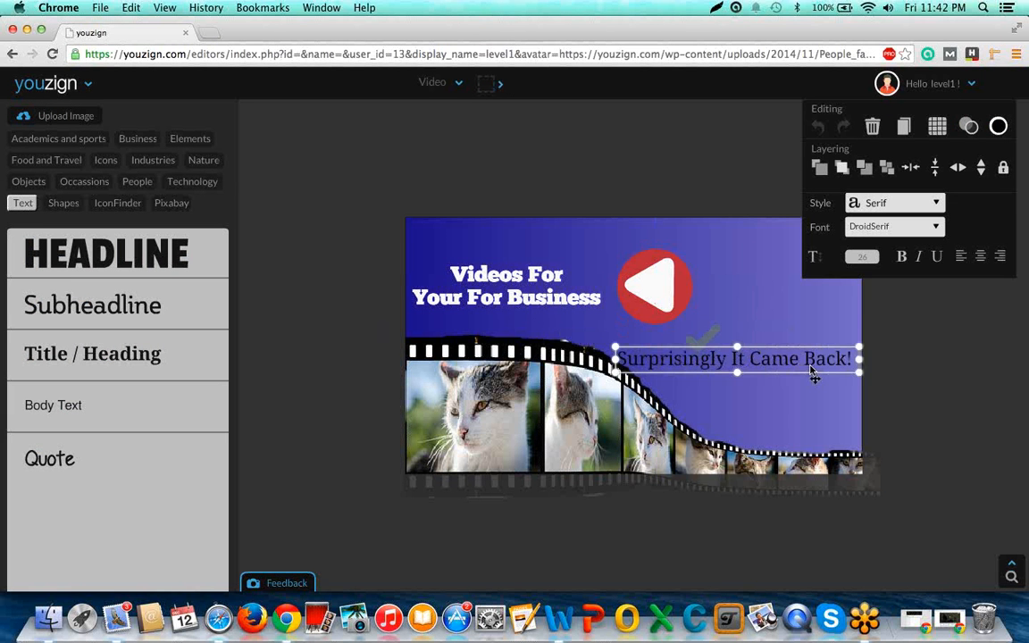
{"action": "left_click_drag", "start_coordinate": [811, 371], "coordinate": [928, 350]}
{"action": "double_click", "coordinate": [775, 339]}
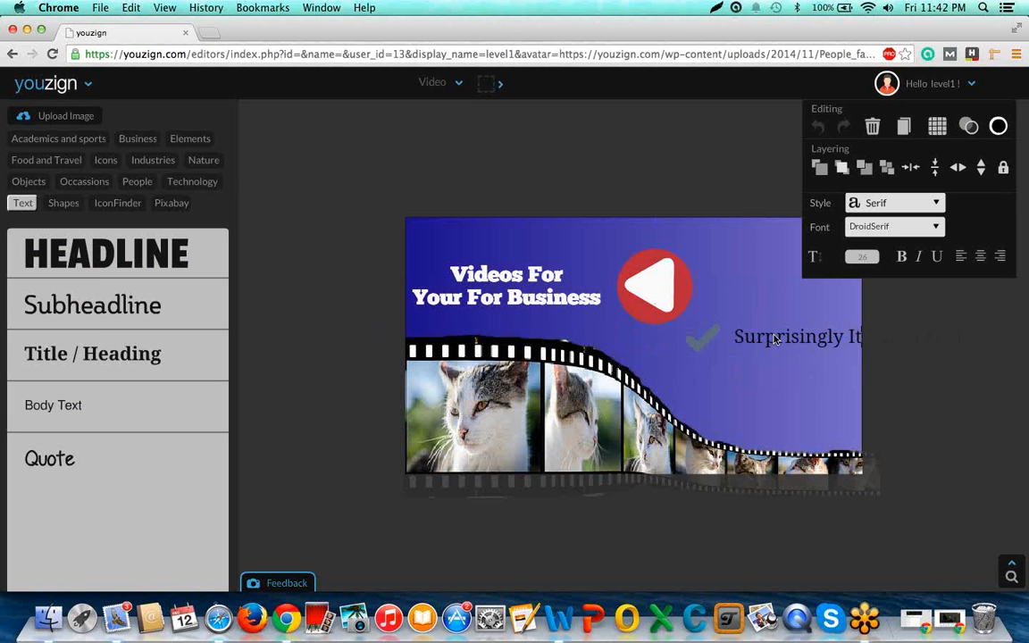
{"action": "key", "text": "BackSpace"}
{"action": "key", "text": "BackSpace"}
{"action": "key", "text": "BackSpace"}
{"action": "key", "text": "BackSpace"}
{"action": "key", "text": "BackSpace"}
{"action": "key", "text": "BackSpace"}
{"action": "key", "text": "BackSpace"}
{"action": "key", "text": "BackSpace"}
{"action": "key", "text": "BackSpace"}
{"action": "key", "text": "BackSpace"}
{"action": "key", "text": "BackSpace"}
{"action": "key", "text": "BackSpace"}
{"action": "key", "text": "BackSpace"}
{"action": "key", "text": "BackSpace"}
{"action": "key", "text": "BackSpace"}
{"action": "key", "text": "BackSpace"}
{"action": "key", "text": "BackSpace"}
{"action": "key", "text": "BackSpace"}
{"action": "key", "text": "BackSpace"}
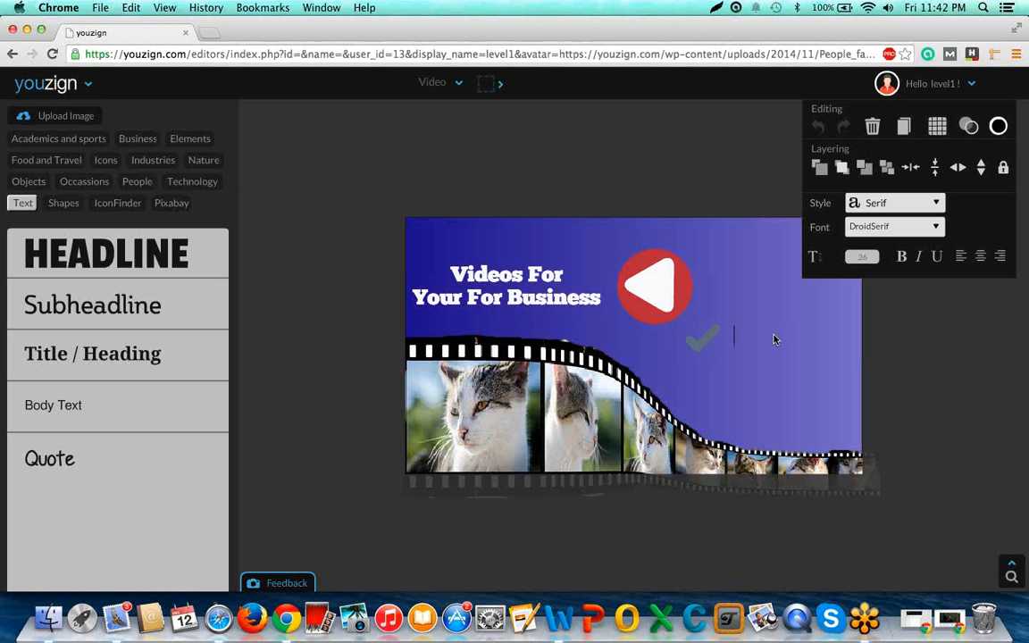
Set the emptied text's style to Handwritten and its font to Passing Notes.
{"action": "left_click", "coordinate": [937, 205]}
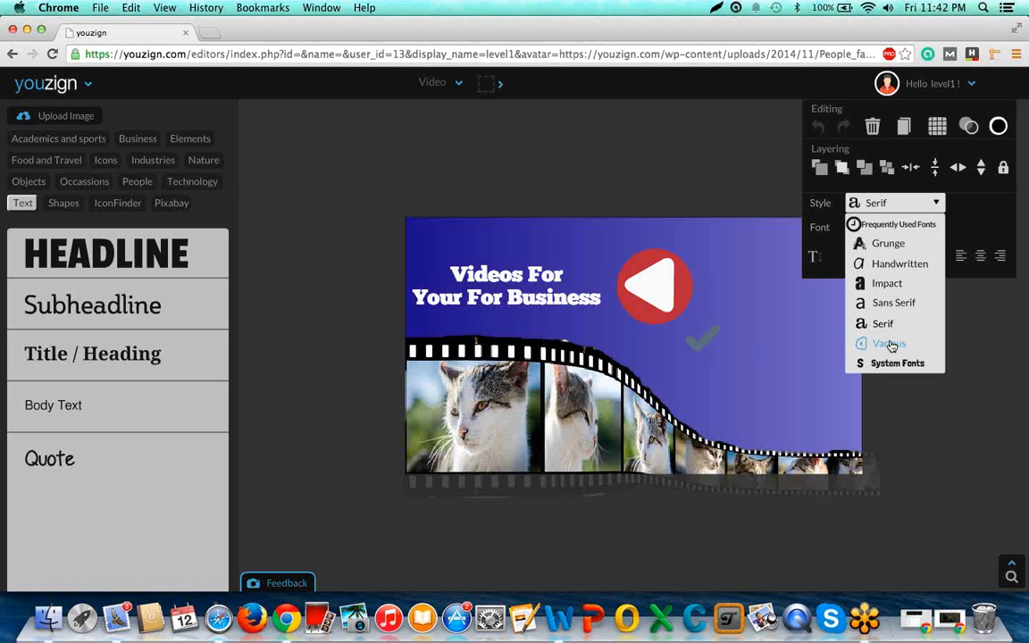
{"action": "left_click", "coordinate": [900, 265]}
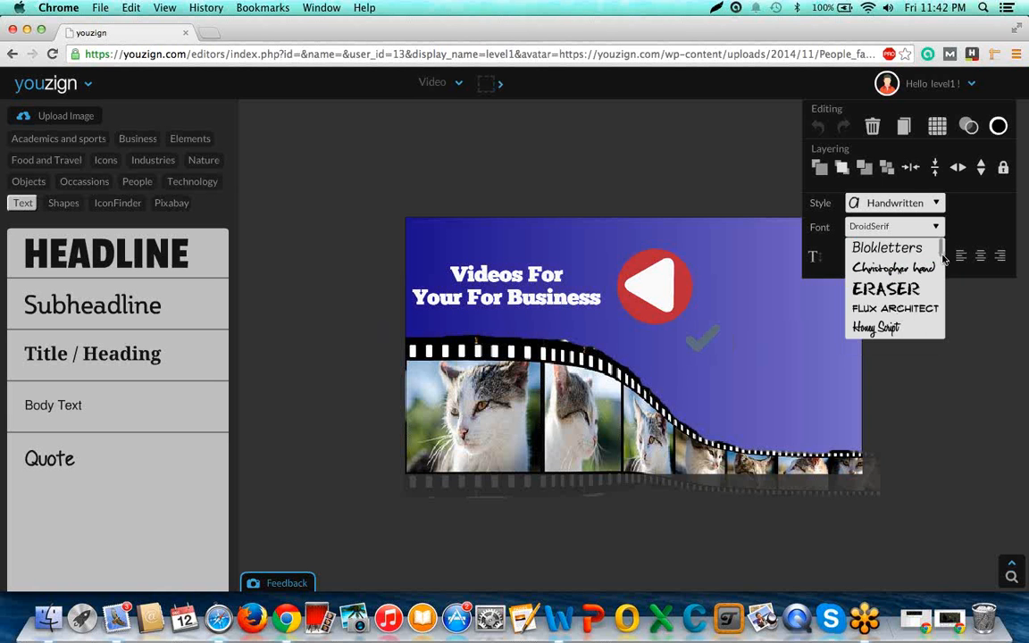
{"action": "mouse_move", "coordinate": [942, 258]}
{"action": "left_mouse_down"}
{"action": "mouse_move", "coordinate": [938, 314]}
{"action": "mouse_move", "coordinate": [937, 264]}
{"action": "mouse_move", "coordinate": [924, 298]}
{"action": "left_mouse_up"}
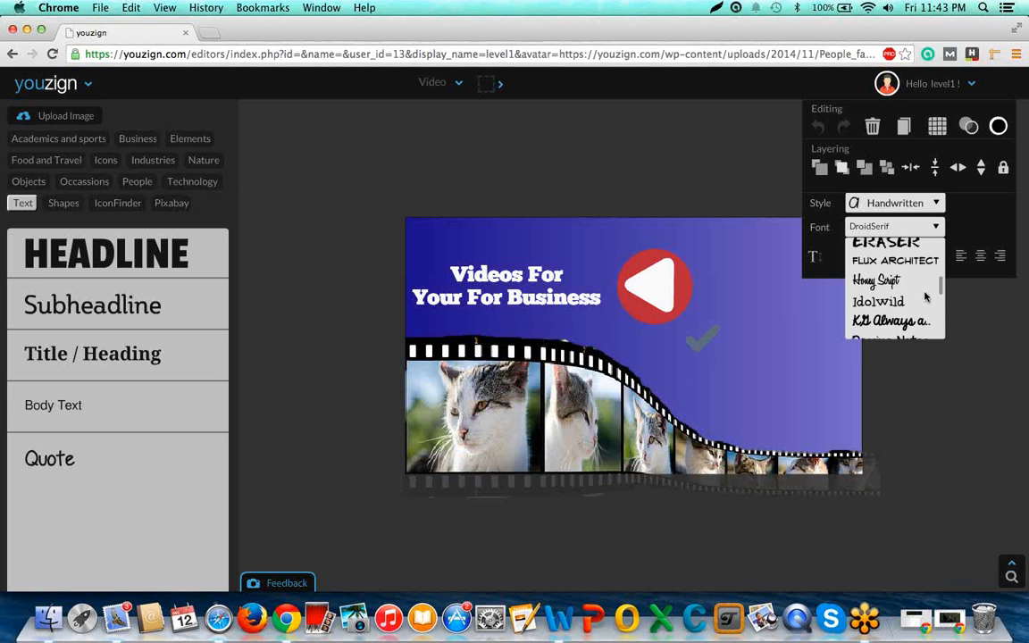
{"action": "scroll", "coordinate": [924, 297], "scroll_direction": "down", "scroll_amount": 1}
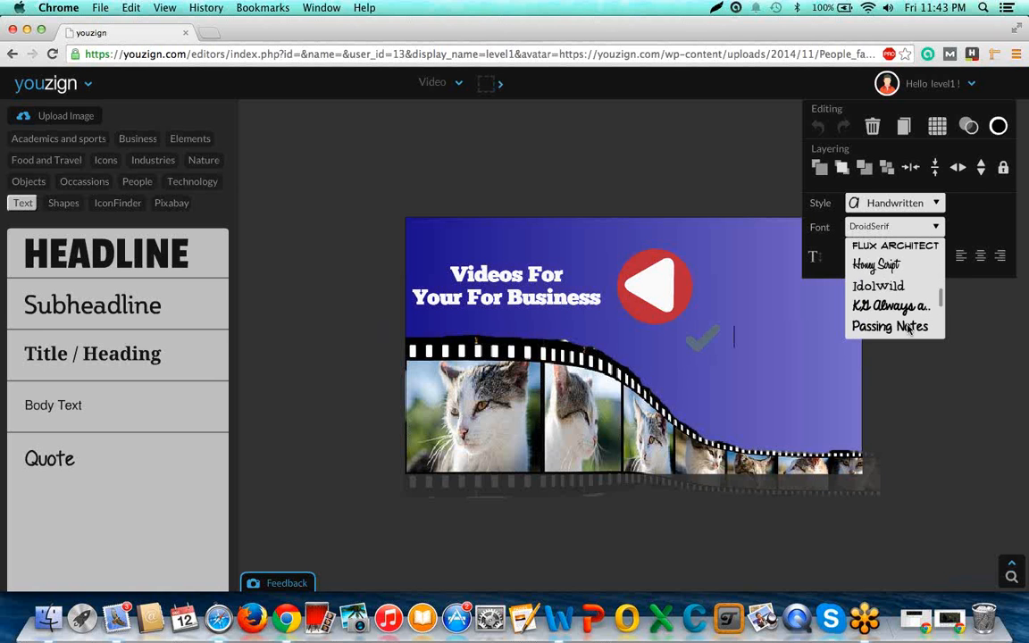
{"action": "left_click", "coordinate": [909, 327]}
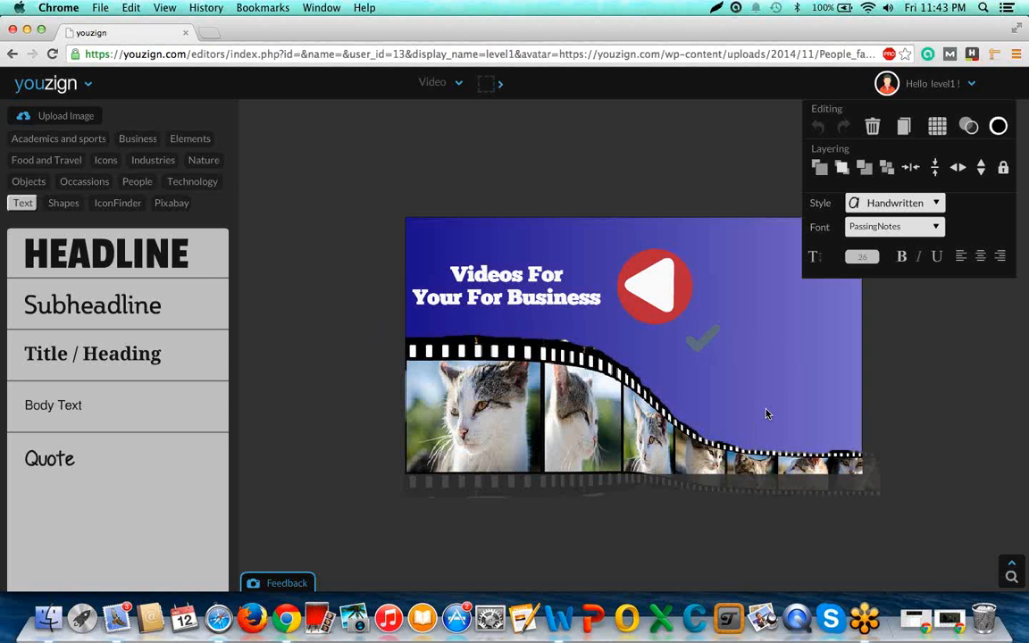
{"action": "type", "text": "How"}
{"action": "key", "text": "BackSpace"}
{"action": "key", "text": "BackSpace"}
{"action": "key", "text": "BackSpace"}
Try to change the empty text's font to Schuboise Handwrite.
{"action": "left_click", "coordinate": [884, 227]}
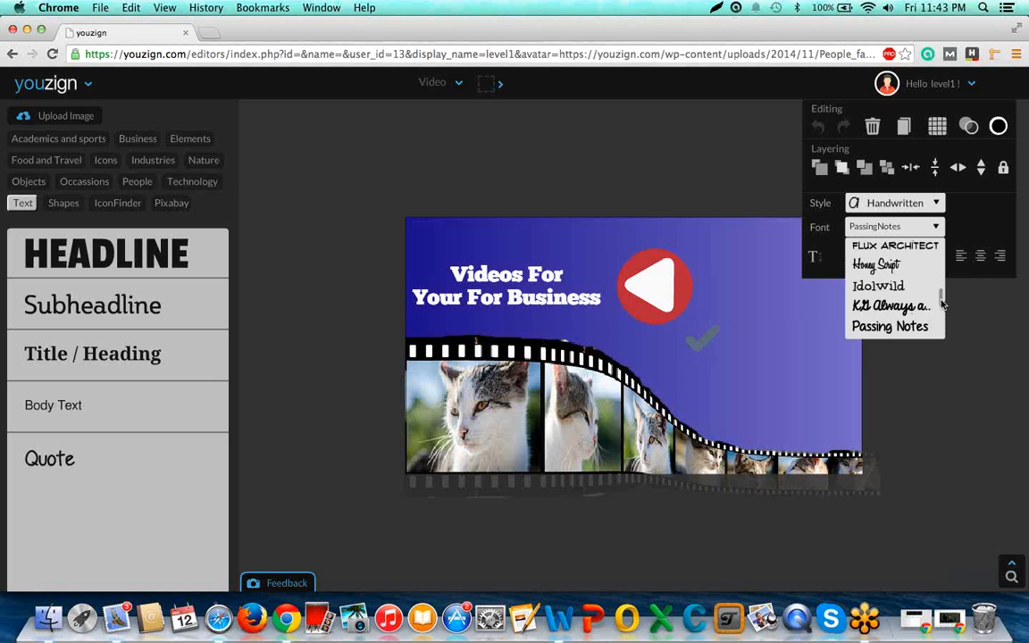
{"action": "scroll", "coordinate": [941, 319], "scroll_direction": "down", "scroll_amount": 1}
{"action": "scroll", "coordinate": [940, 321], "scroll_direction": "down", "scroll_amount": 1}
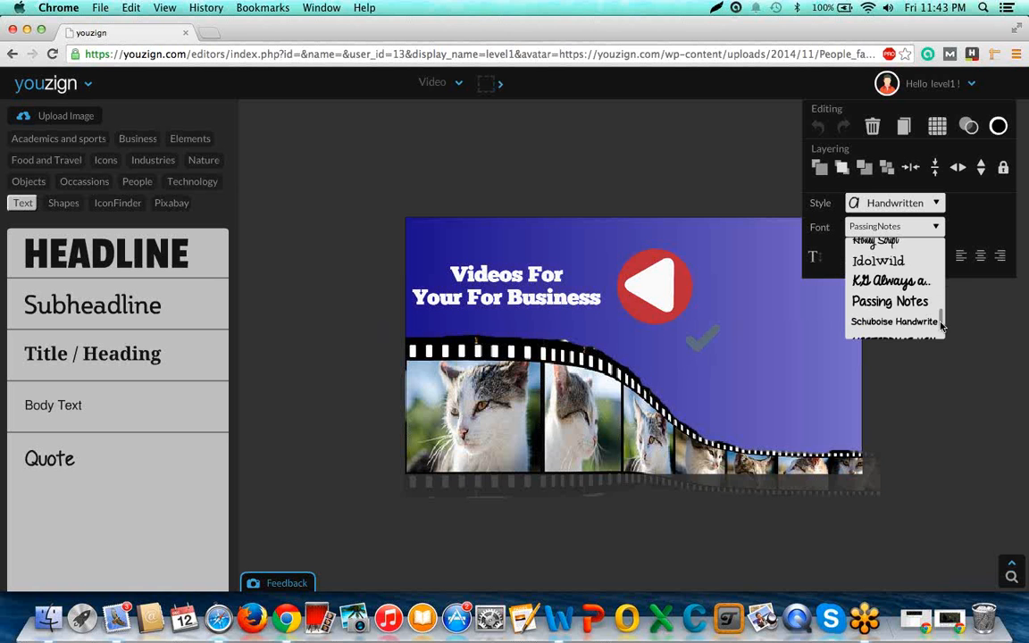
{"action": "left_click_drag", "start_coordinate": [940, 324], "coordinate": [941, 335]}
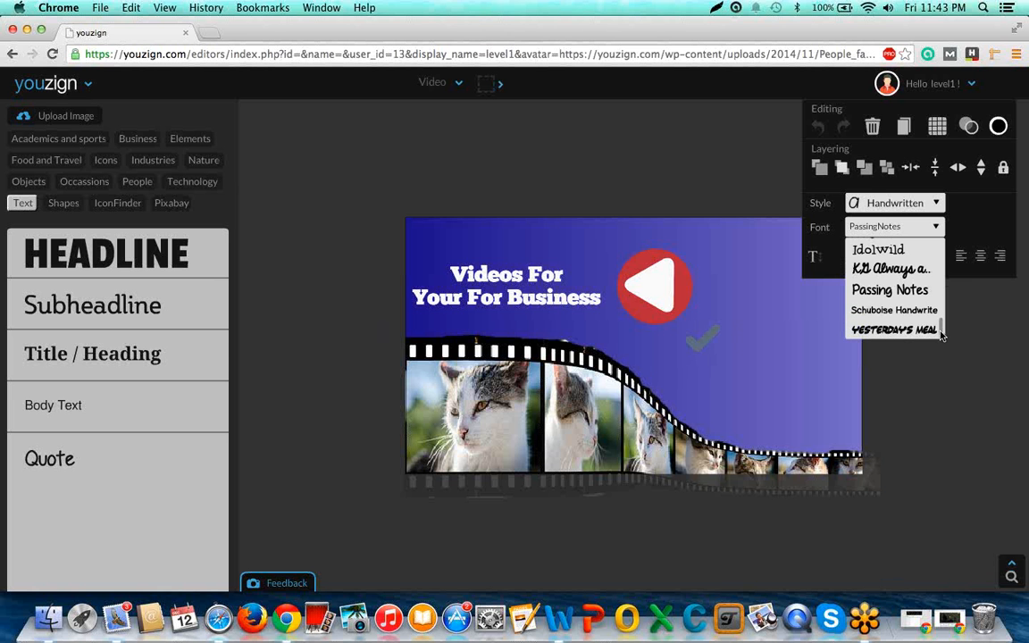
{"action": "left_click", "coordinate": [924, 310]}
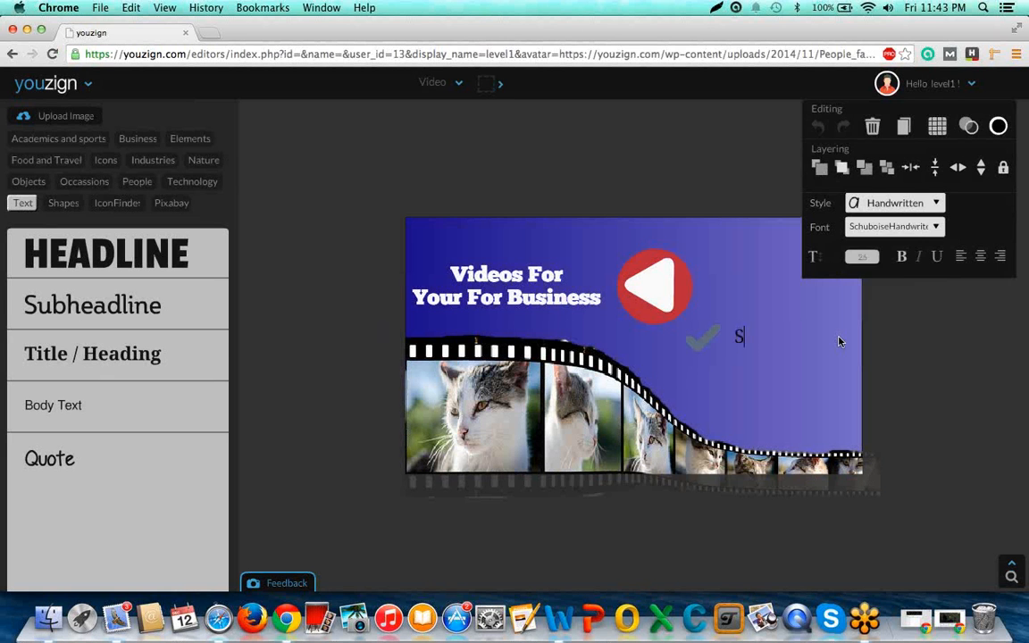
Enter "Step-by-Step guide to success." on two lines in the text beside the check mark.
{"action": "type", "text": "tep "}
{"action": "type", "text": "by-Step"}
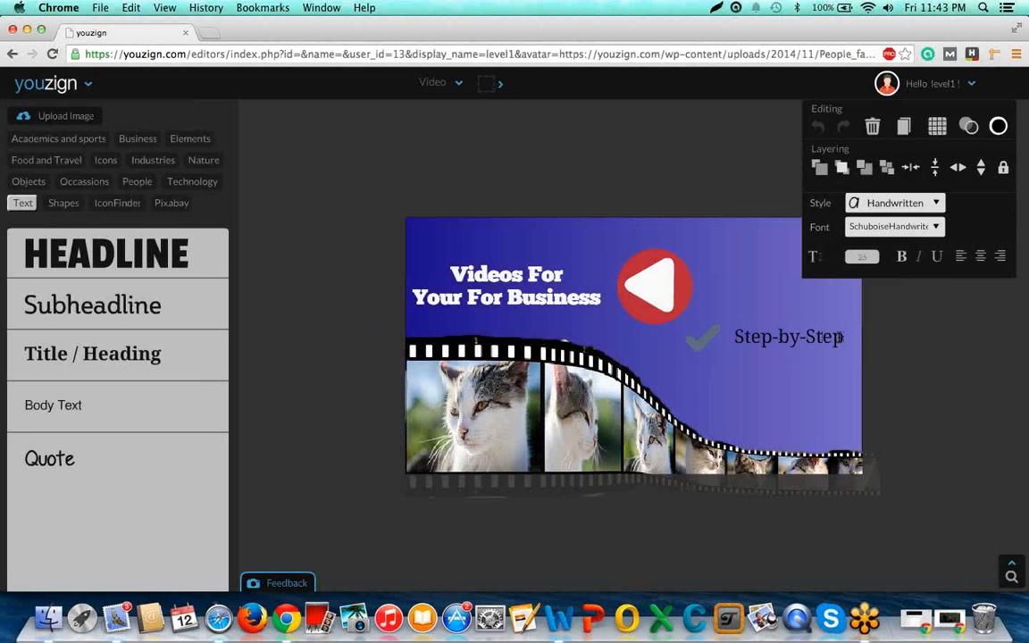
{"action": "type", "text": " gu"}
{"action": "type", "text": " to s"}
{"action": "type", "text": "uccess."}
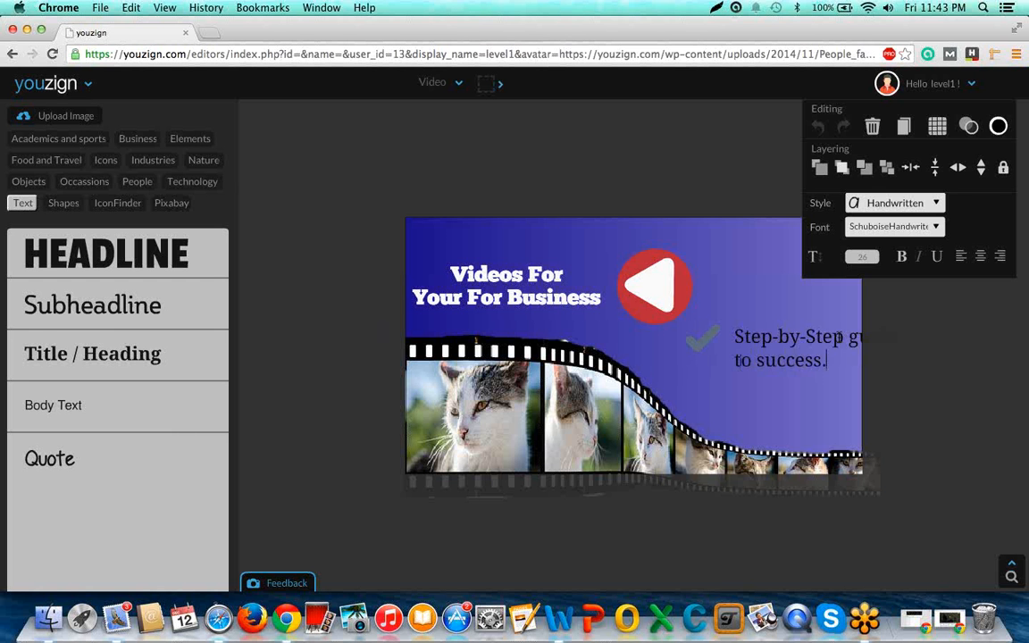
{"action": "left_click", "coordinate": [1018, 385]}
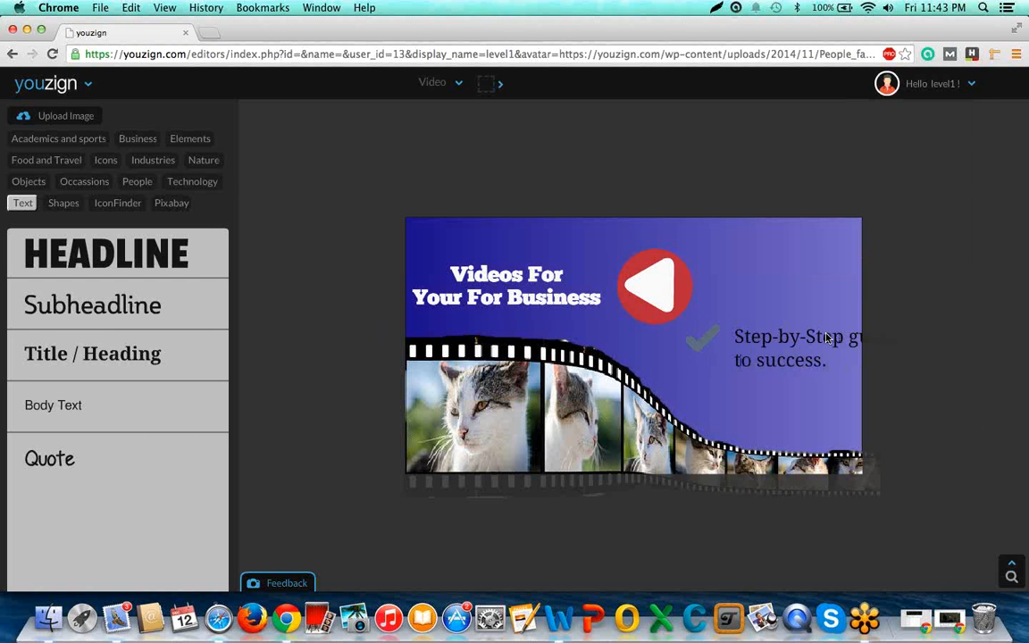
Scale down the step-by-step text to fit inside the canvas, move it closer to the check mark, and shrink the check mark.
{"action": "left_click", "coordinate": [828, 337]}
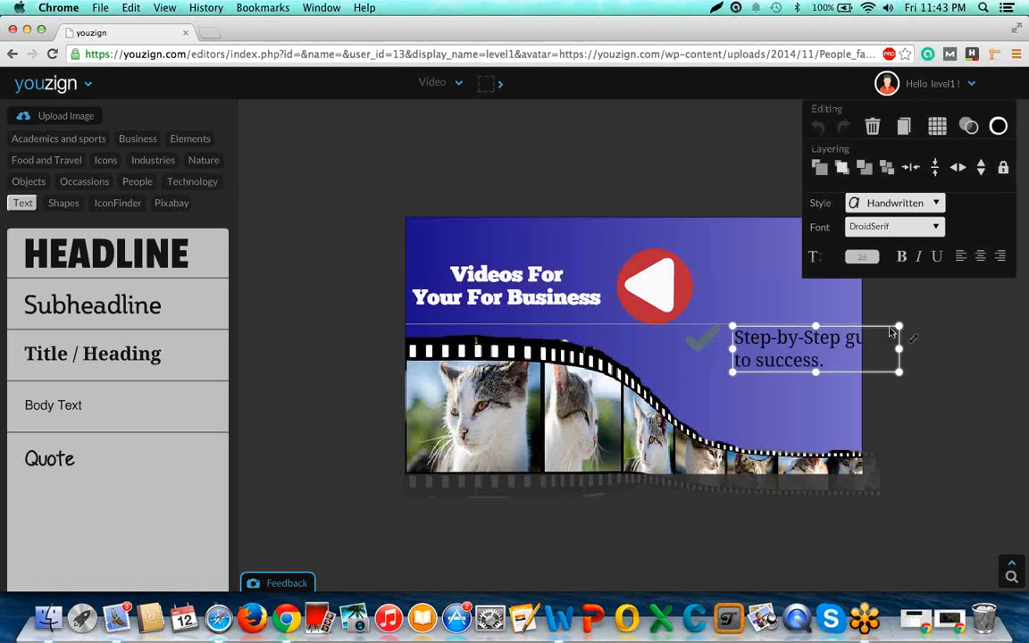
{"action": "left_click_drag", "start_coordinate": [899, 328], "coordinate": [815, 351]}
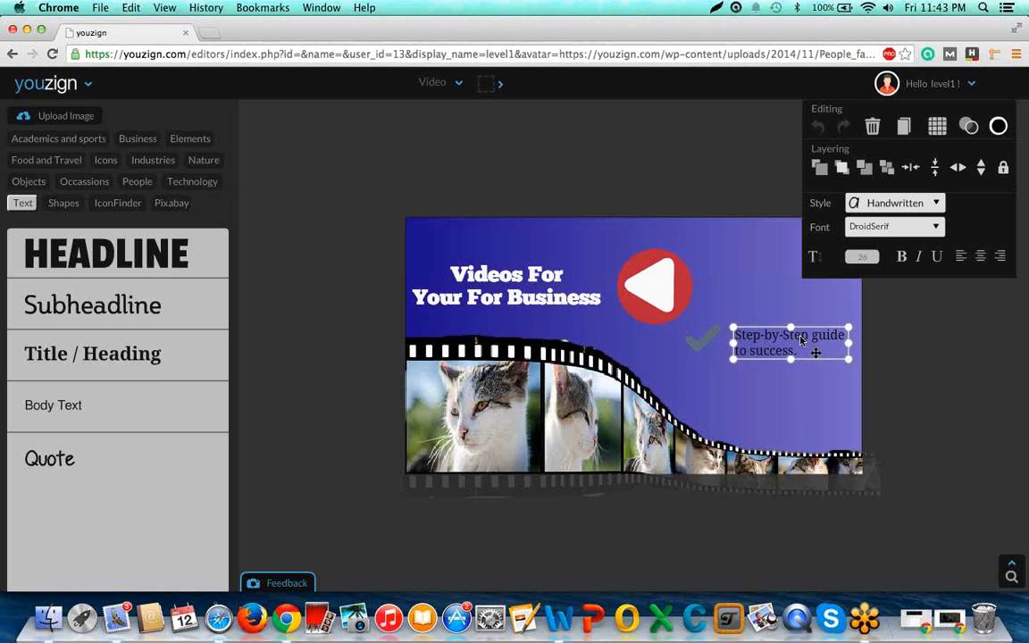
{"action": "left_click", "coordinate": [694, 347]}
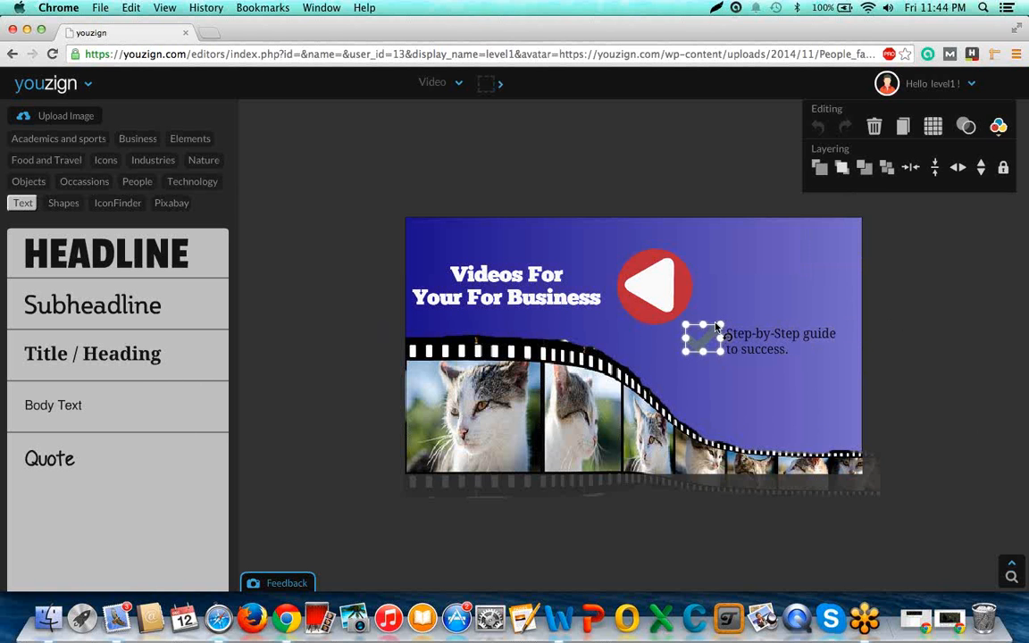
{"action": "left_click_drag", "start_coordinate": [719, 327], "coordinate": [705, 327]}
Recolour the check mark icon dark blue.
{"action": "left_click", "coordinate": [998, 126]}
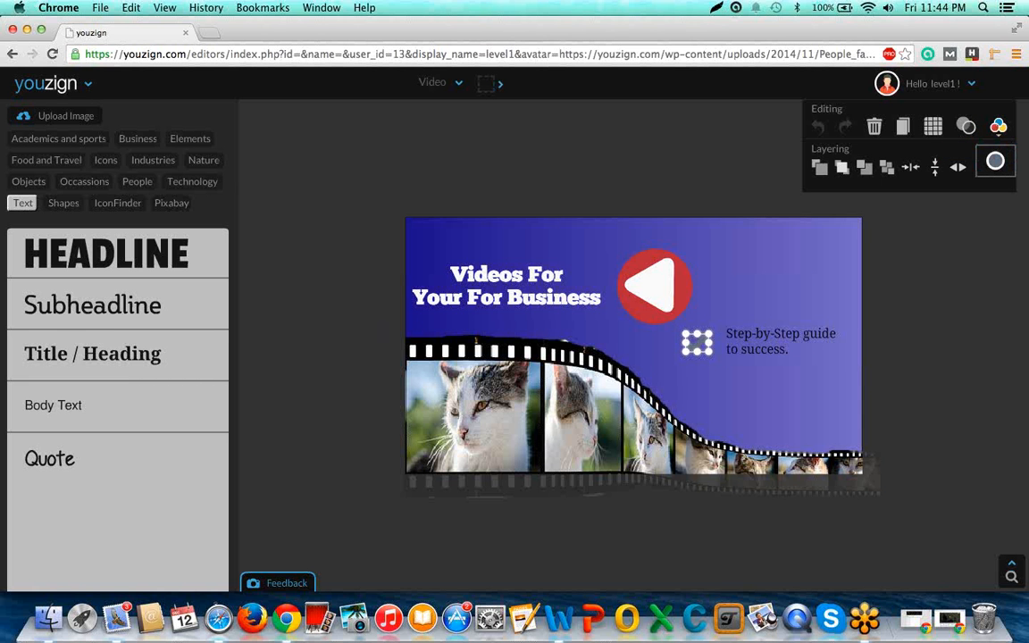
{"action": "left_click", "coordinate": [995, 160]}
{"action": "left_click", "coordinate": [920, 204]}
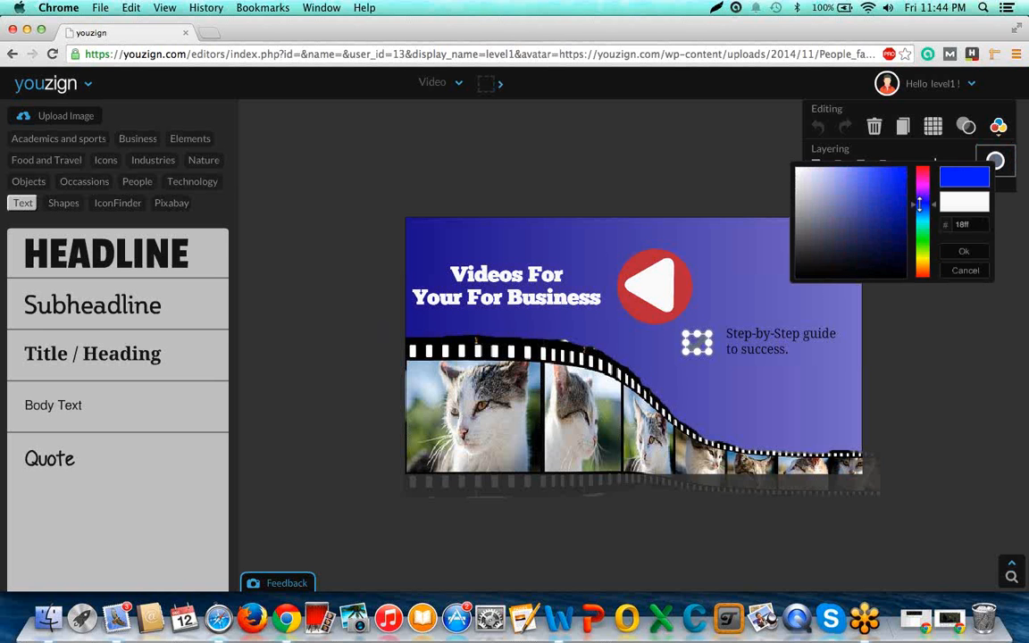
{"action": "left_click", "coordinate": [890, 208]}
{"action": "left_click", "coordinate": [884, 208]}
{"action": "left_click", "coordinate": [882, 211]}
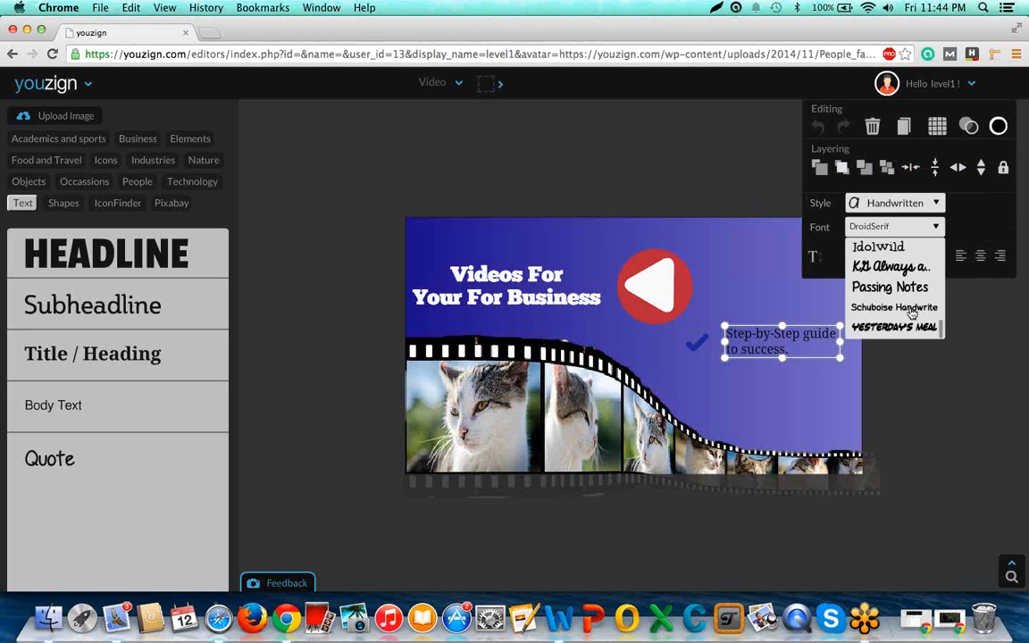
Set the step-by-step text's font to Schuboise Handwrite and scale the text down slightly.
{"action": "left_click", "coordinate": [911, 309]}
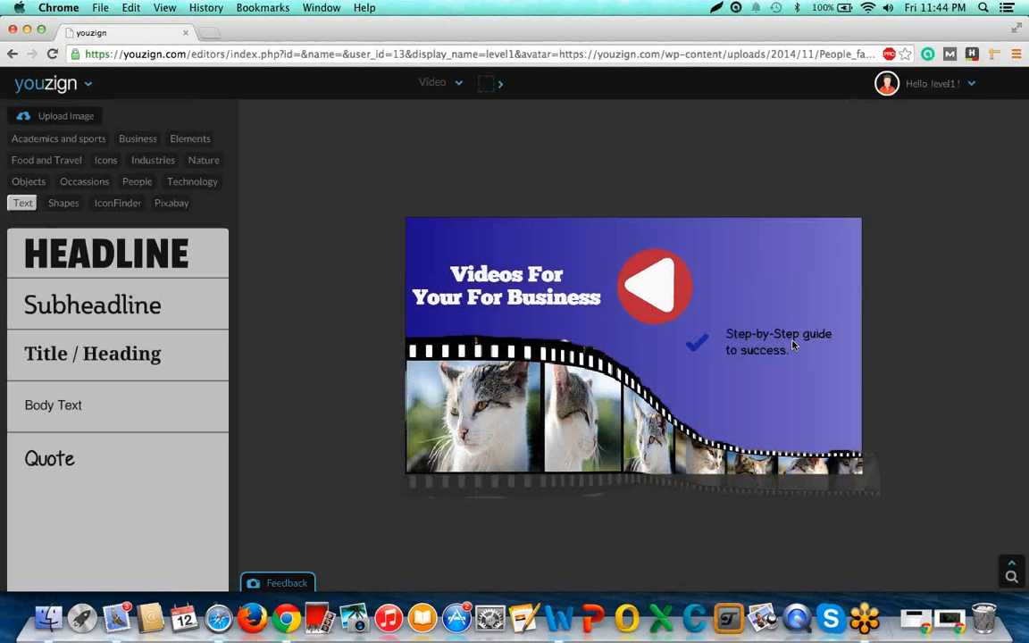
{"action": "left_click_drag", "start_coordinate": [837, 328], "coordinate": [823, 332]}
{"action": "left_click", "coordinate": [882, 343]}
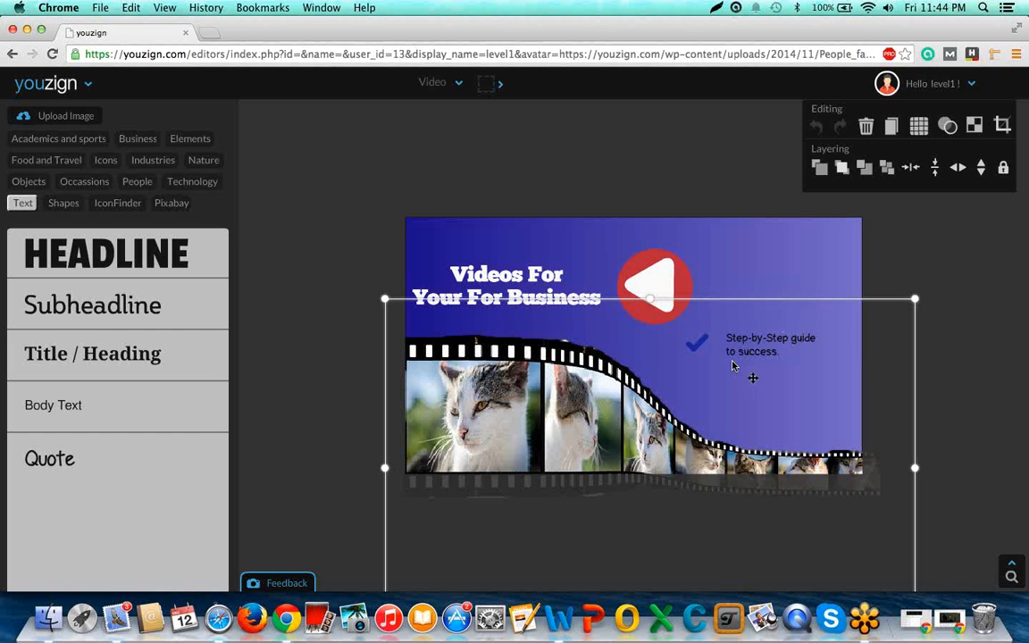
Duplicate the dark blue check mark and place the copy directly below the original, roughly aligned with it.
{"action": "left_click", "coordinate": [698, 348]}
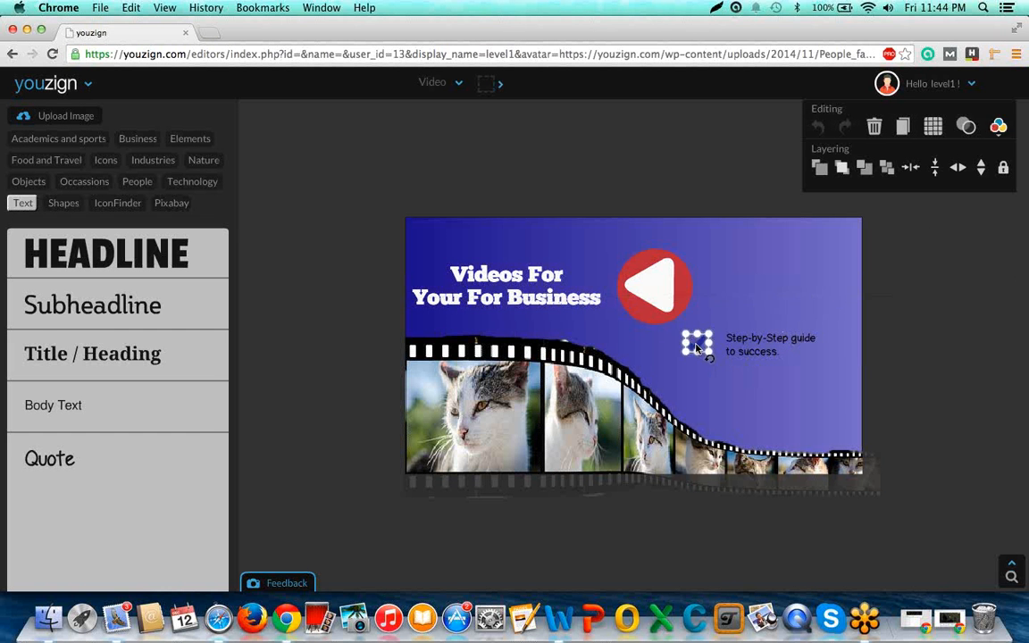
{"action": "left_click", "coordinate": [899, 134]}
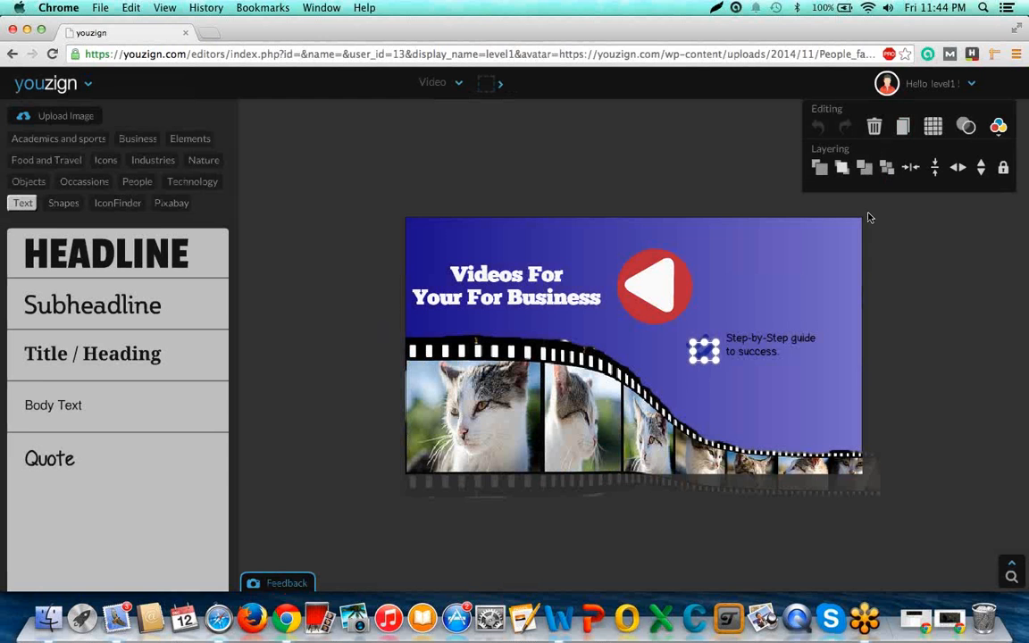
{"action": "key", "text": "Down"}
{"action": "key", "text": "Down"}
{"action": "key", "text": "Down"}
{"action": "key", "text": "Down"}
{"action": "key", "text": "Down"}
{"action": "key", "text": "Down"}
{"action": "key", "text": "Down"}
{"action": "key", "text": "Down"}
{"action": "key", "text": "Down"}
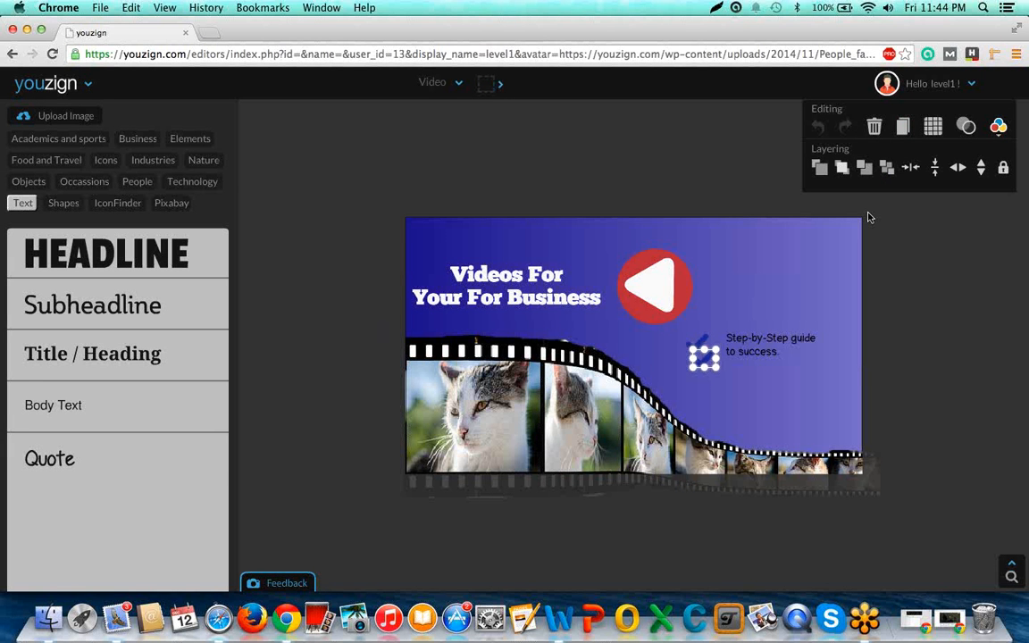
{"action": "key", "text": "Down"}
{"action": "key", "text": "Down"}
{"action": "key", "text": "Down"}
{"action": "key", "text": "Down"}
{"action": "key", "text": "Down"}
{"action": "key", "text": "Down"}
{"action": "key", "text": "Down"}
{"action": "key", "text": "Down"}
{"action": "key", "text": "Down"}
{"action": "key", "text": "Down"}
{"action": "key", "text": "Down"}
{"action": "key", "text": "Down"}
{"action": "key", "text": "Down"}
{"action": "key", "text": "Down"}
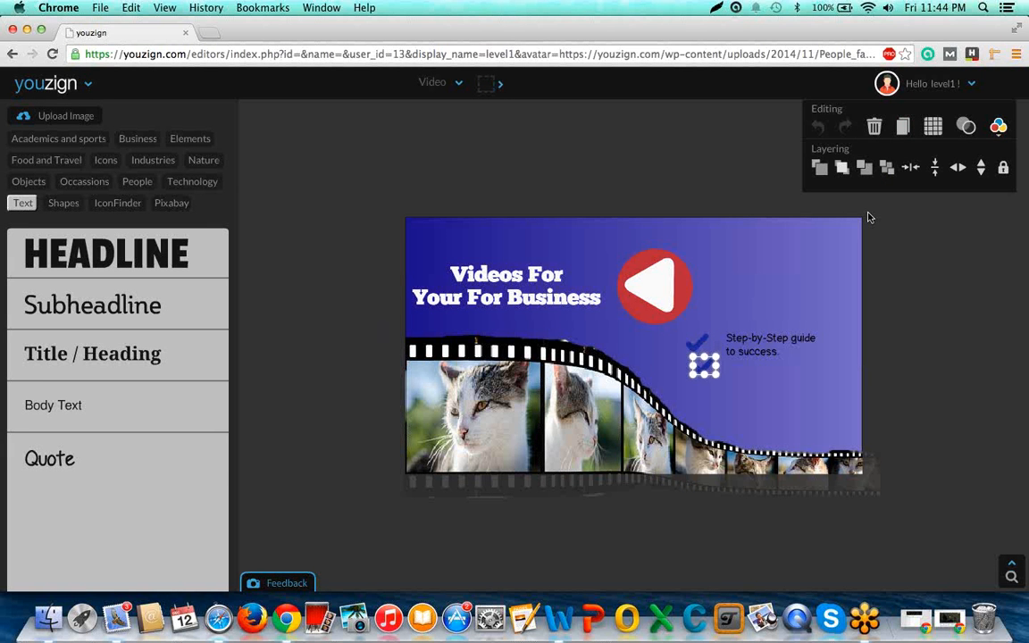
{"action": "key", "text": "Down"}
{"action": "key", "text": "Down"}
{"action": "key", "text": "Down"}
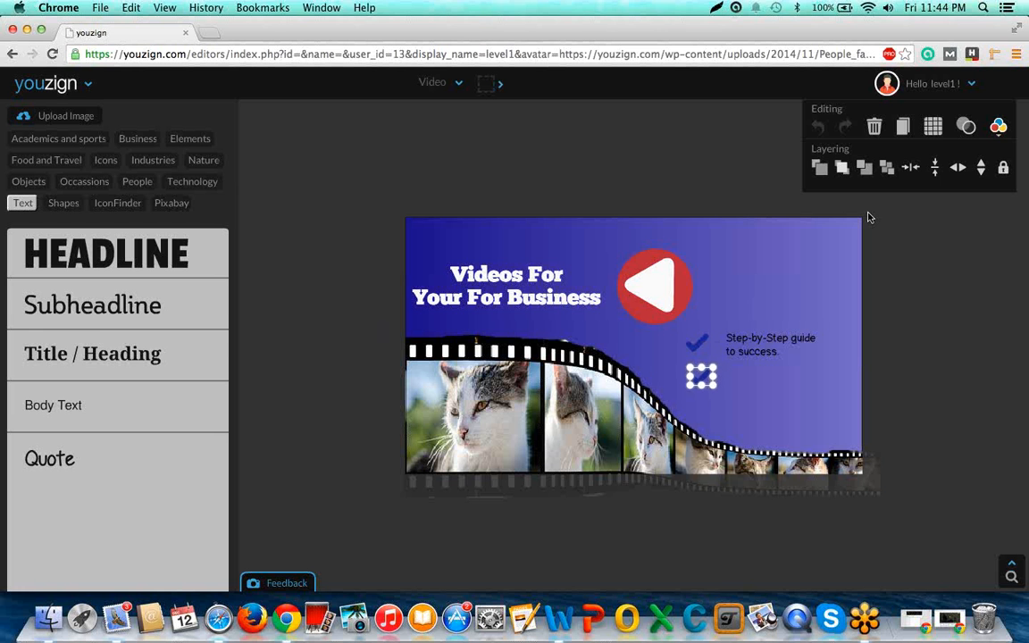
{"action": "key", "text": "Left"}
{"action": "key", "text": "Left"}
{"action": "key", "text": "Down"}
{"action": "key", "text": "Down"}
{"action": "key", "text": "Down"}
{"action": "key", "text": "Down"}
{"action": "key", "text": "Down"}
{"action": "key", "text": "Down"}
{"action": "key", "text": "Down"}
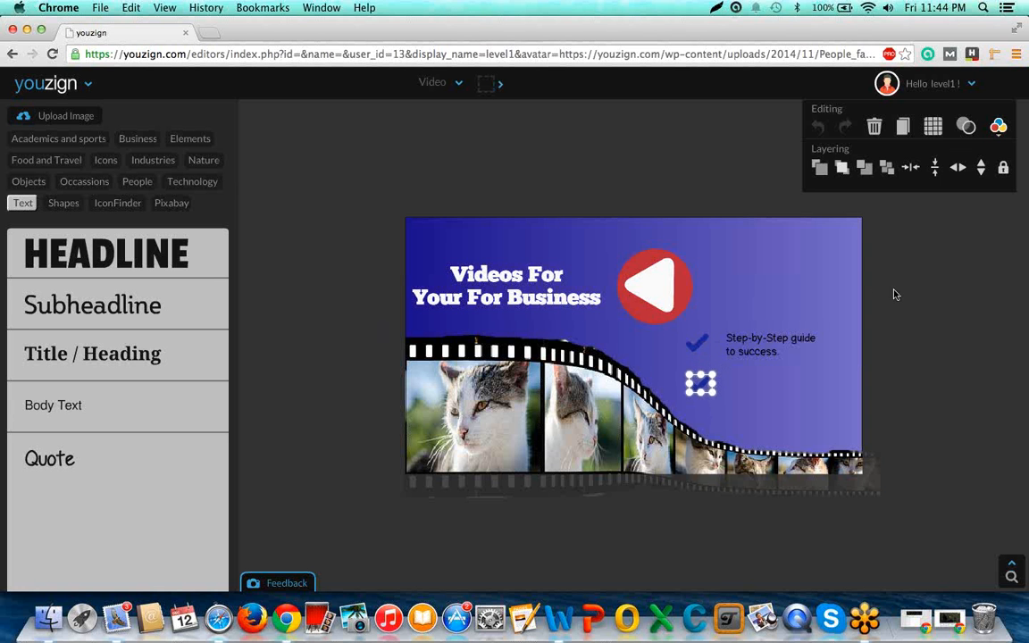
{"action": "left_click", "coordinate": [744, 395]}
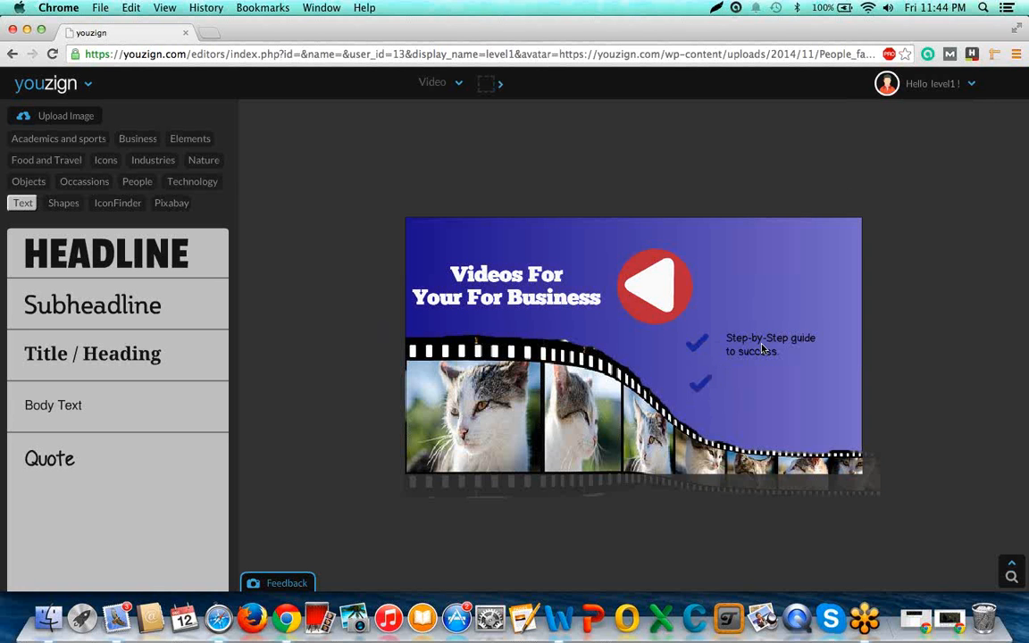
Duplicate the "Step-by-Step guide to success." text and place the copy beside the lower check mark.
{"action": "left_click", "coordinate": [747, 350]}
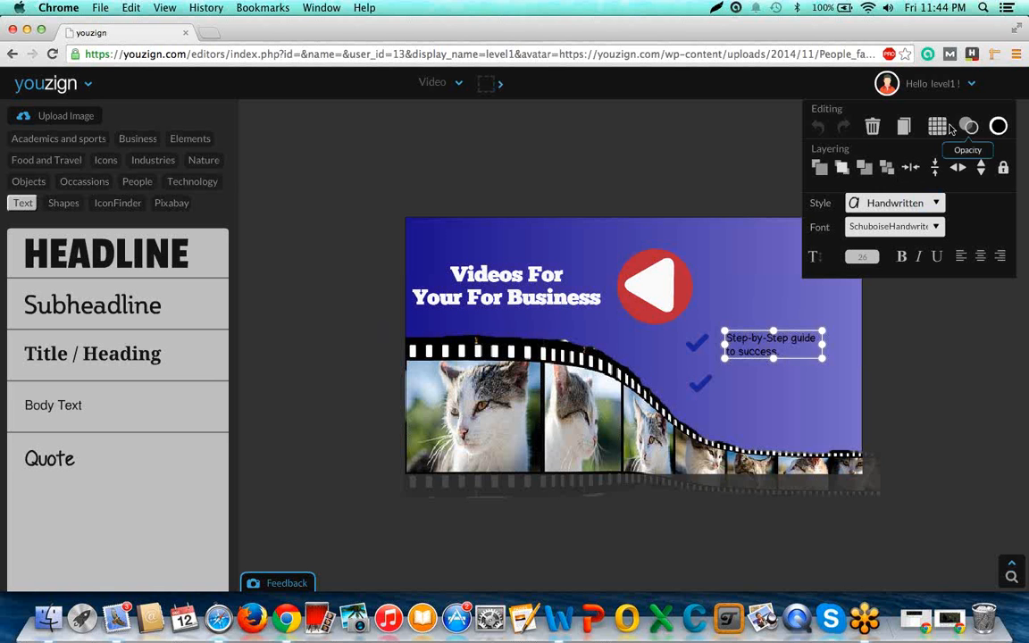
{"action": "left_click", "coordinate": [904, 127]}
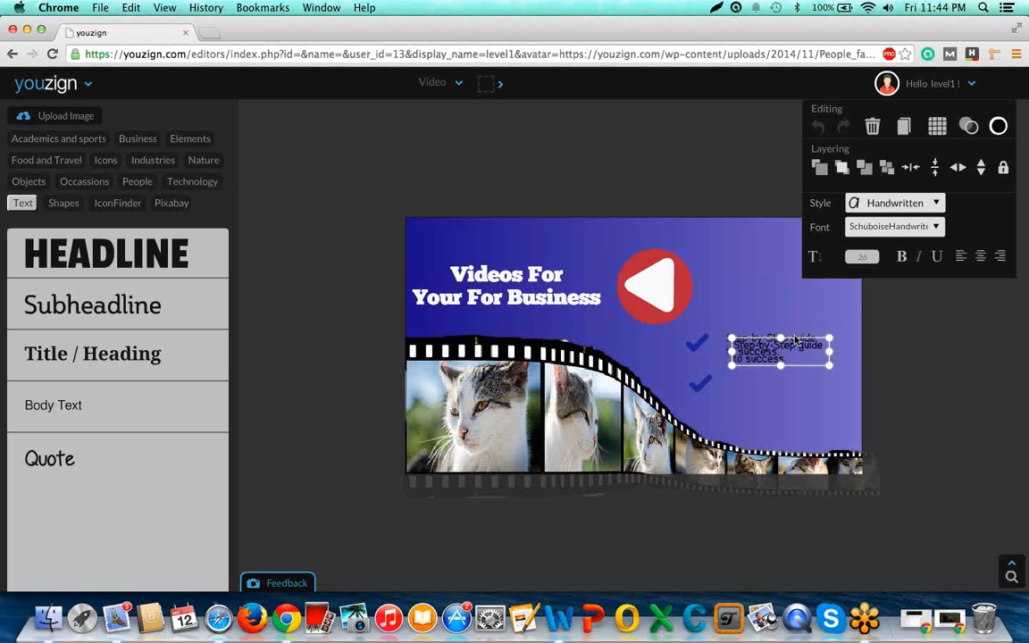
{"action": "key", "text": "Down"}
{"action": "key", "text": "Down"}
{"action": "key", "text": "Down"}
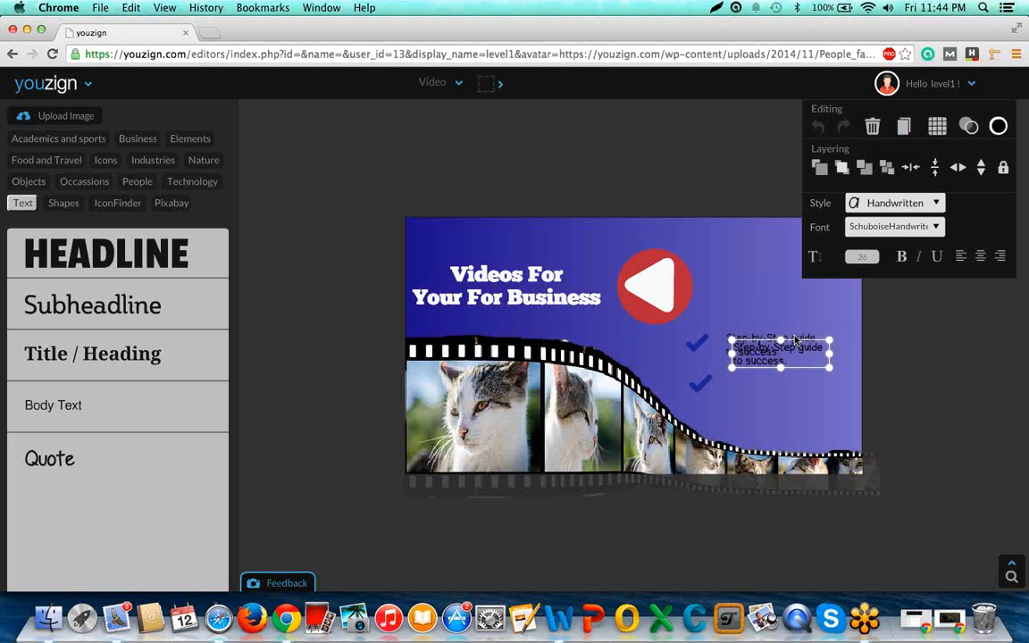
{"action": "key", "text": "Down"}
{"action": "key", "text": "Down"}
{"action": "key", "text": "Down"}
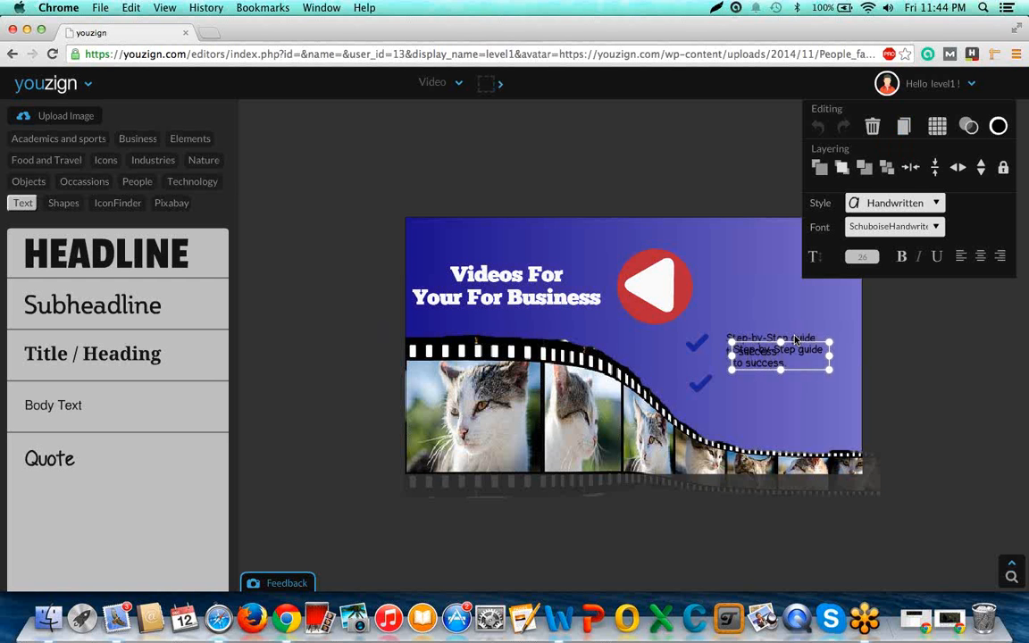
{"action": "key", "text": "Down"}
{"action": "key", "text": "Down"}
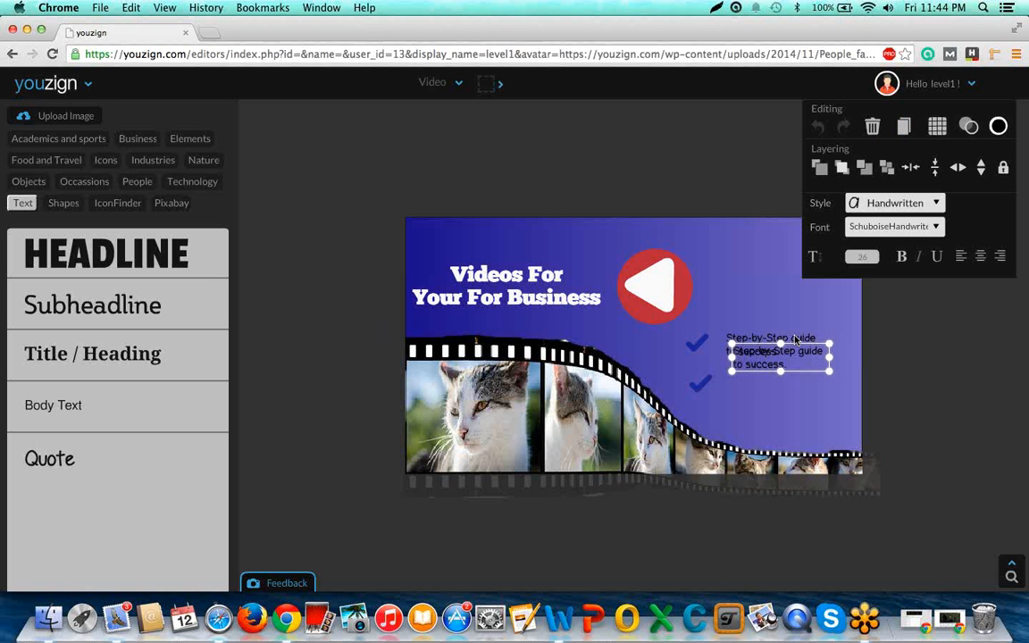
{"action": "key", "text": "Down"}
{"action": "key", "text": "Down"}
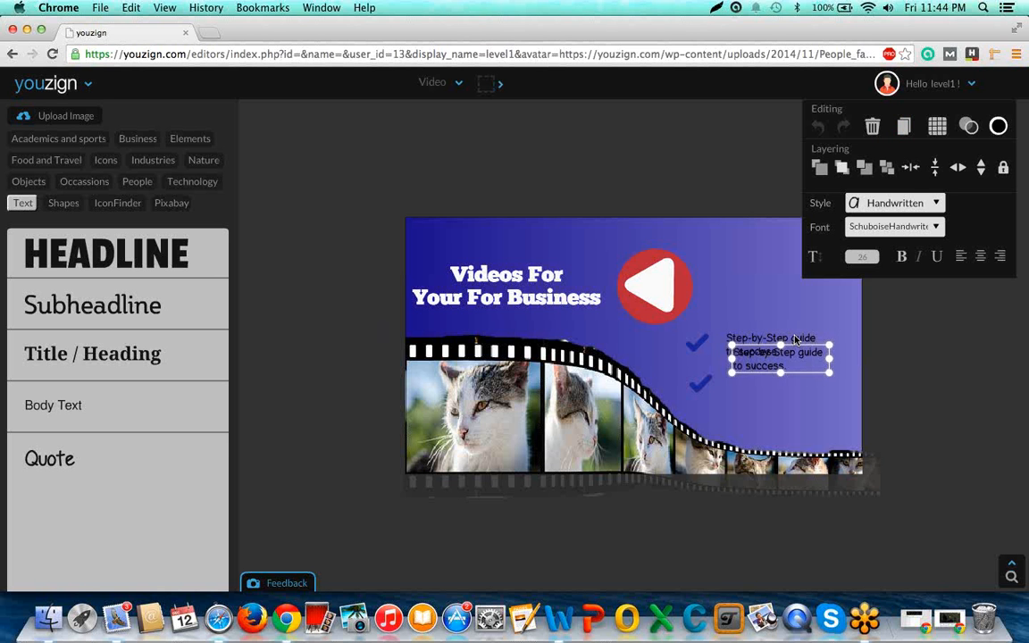
{"action": "key", "text": "Down"}
{"action": "key", "text": "Down"}
{"action": "key", "text": "Down"}
{"action": "key", "text": "Down"}
{"action": "key", "text": "Down"}
{"action": "key", "text": "Down"}
{"action": "key", "text": "Down"}
{"action": "key", "text": "Down"}
{"action": "key", "text": "Down"}
{"action": "key", "text": "Down"}
{"action": "key", "text": "Down"}
{"action": "key", "text": "Down"}
{"action": "key", "text": "Down"}
{"action": "key", "text": "Down"}
{"action": "key", "text": "Down"}
{"action": "key", "text": "Down"}
{"action": "key", "text": "Down"}
{"action": "key", "text": "Down"}
{"action": "key", "text": "Down"}
{"action": "key", "text": "Down"}
{"action": "key", "text": "Down"}
{"action": "key", "text": "Down"}
{"action": "key", "text": "Down"}
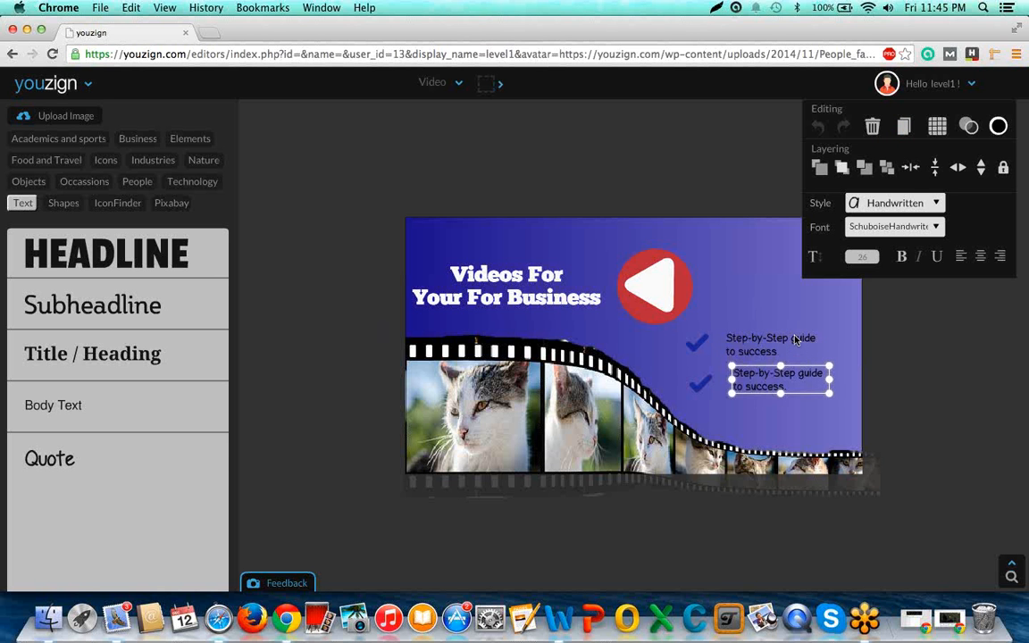
{"action": "key", "text": "Down"}
{"action": "key", "text": "Down"}
{"action": "key", "text": "Down"}
{"action": "key", "text": "Left"}
{"action": "key", "text": "Left"}
{"action": "key", "text": "Left"}
{"action": "key", "text": "Left"}
{"action": "key", "text": "Left"}
{"action": "key", "text": "Left"}
{"action": "key", "text": "Left"}
{"action": "key", "text": "Left"}
{"action": "key", "text": "Left"}
{"action": "key", "text": "Left"}
{"action": "key", "text": "Left"}
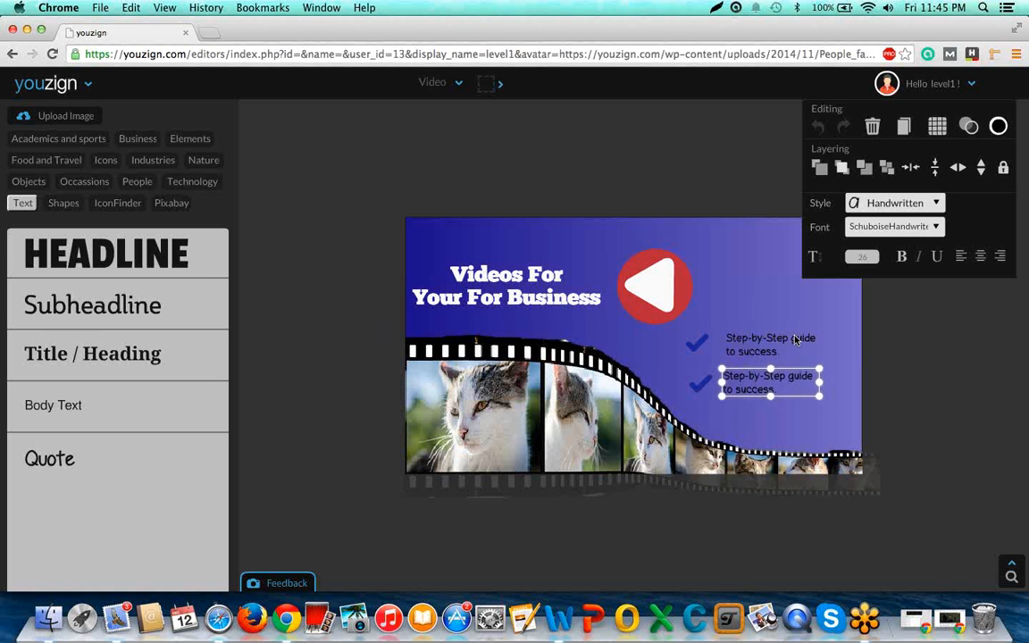
Replace the wording of the text beside the lower check mark with "Double your traffic in 2 weeks." on two lines.
{"action": "double_click", "coordinate": [780, 391]}
{"action": "key", "text": "BackSpace"}
{"action": "key", "text": "BackSpace"}
{"action": "key", "text": "BackSpace"}
{"action": "key", "text": "BackSpace"}
{"action": "key", "text": "BackSpace"}
{"action": "key", "text": "BackSpace"}
{"action": "key", "text": "BackSpace"}
{"action": "key", "text": "BackSpace"}
{"action": "key", "text": "BackSpace"}
{"action": "key", "text": "BackSpace"}
{"action": "key", "text": "BackSpace"}
{"action": "key", "text": "BackSpace"}
{"action": "key", "text": "BackSpace"}
{"action": "key", "text": "BackSpace"}
{"action": "key", "text": "BackSpace"}
{"action": "key", "text": "BackSpace"}
{"action": "key", "text": "BackSpace"}
{"action": "key", "text": "BackSpace"}
{"action": "key", "text": "BackSpace"}
{"action": "key", "text": "BackSpace"}
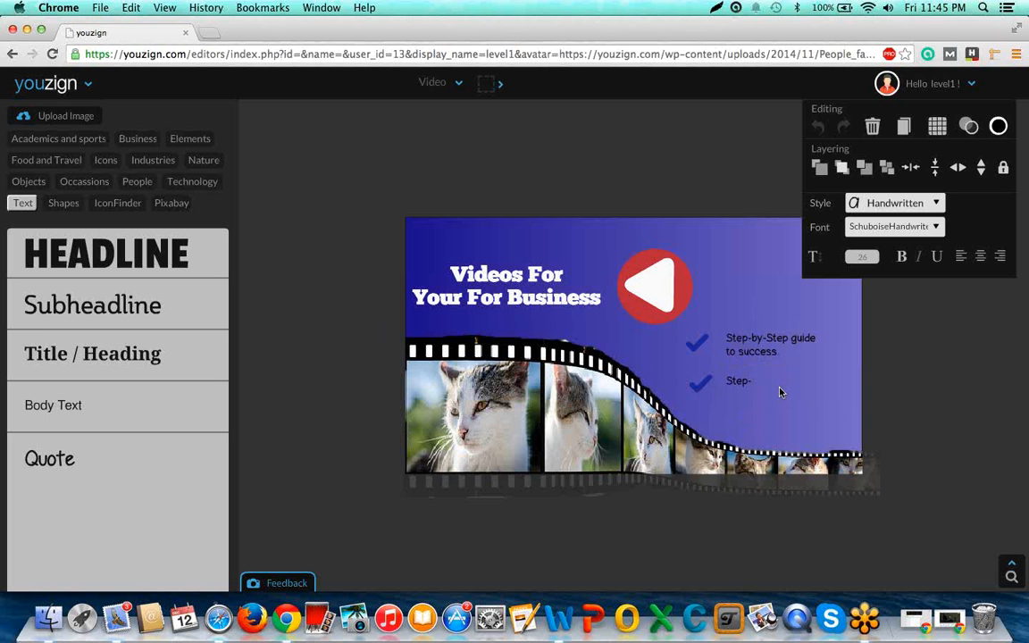
{"action": "key", "text": "BackSpace"}
{"action": "key", "text": "BackSpace"}
{"action": "key", "text": "BackSpace"}
{"action": "key", "text": "BackSpace"}
{"action": "key", "text": "BackSpace"}
{"action": "type", "text": "Double your traffic in 2 weeks."}
{"action": "left_click", "coordinate": [913, 400]}
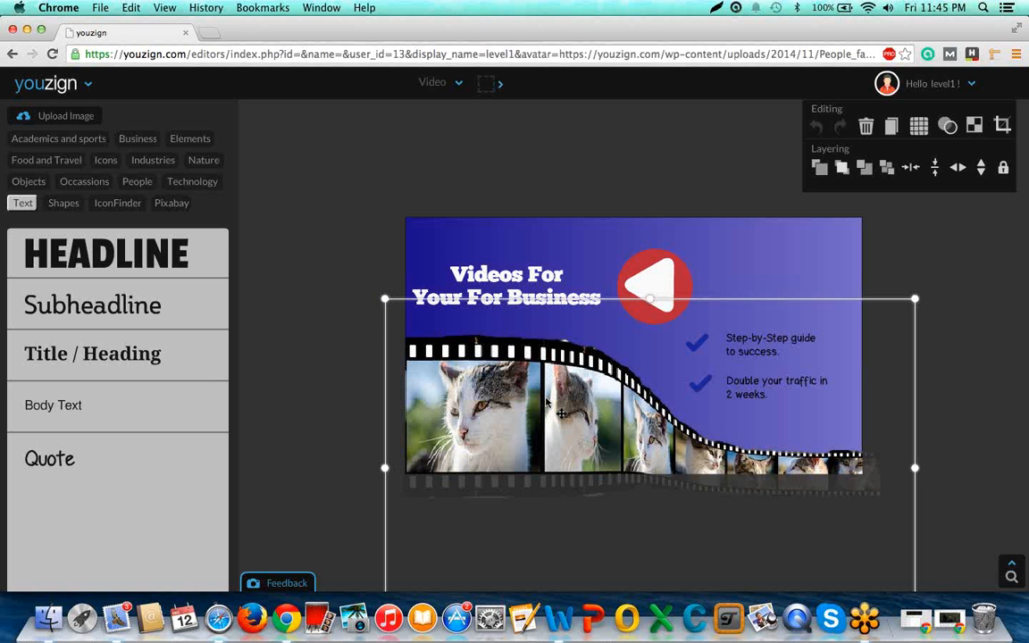
{"action": "left_click", "coordinate": [579, 181]}
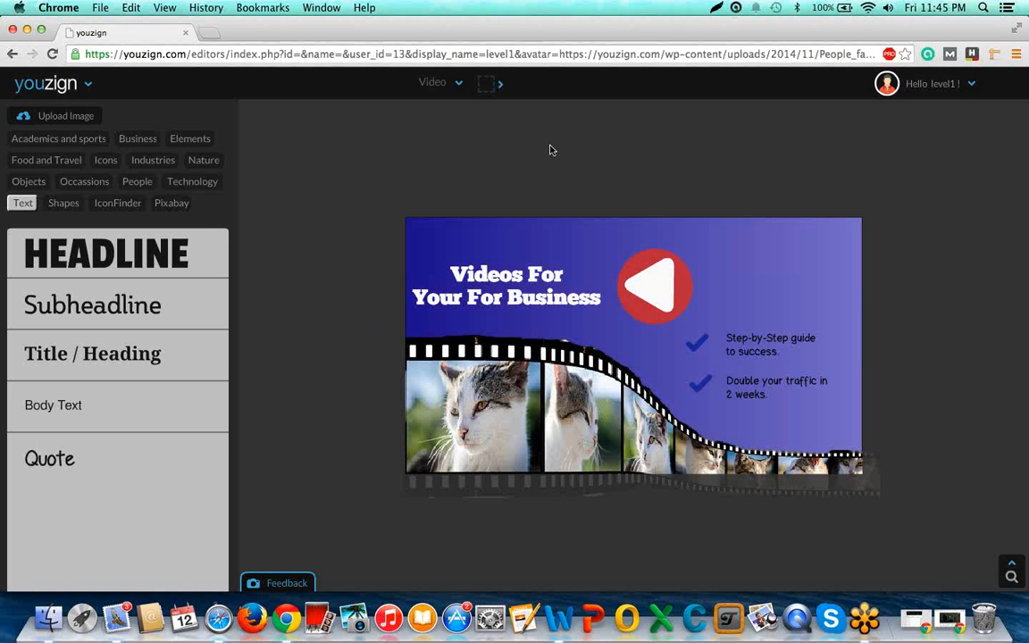
Switch to the youzign-webinar_-_video presentation in Google Slides and view the graphic designers team slide and the Questions slide.
{"action": "left_click", "coordinate": [461, 85]}
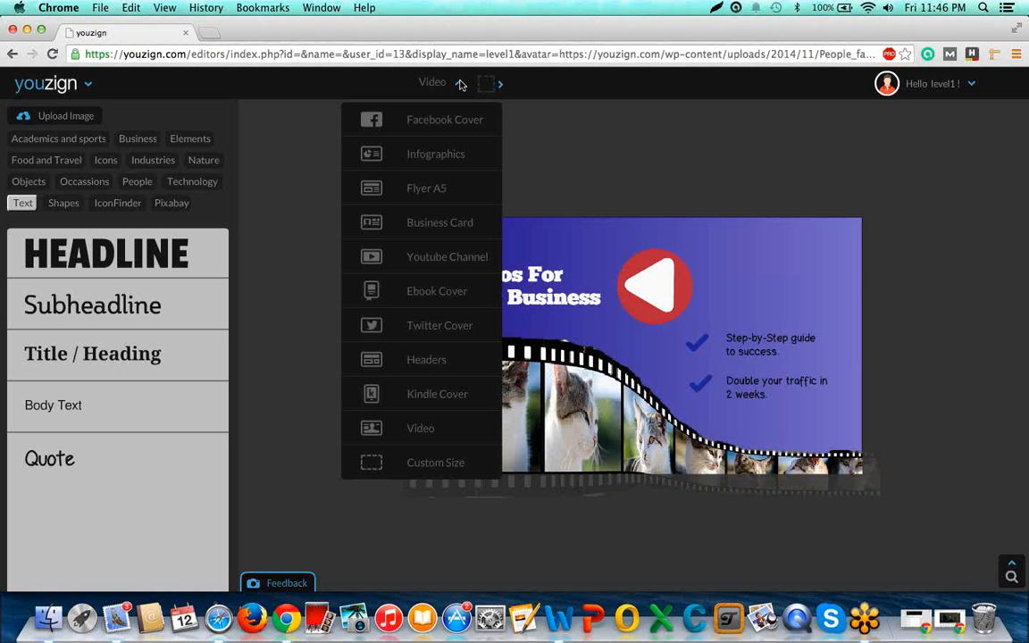
{"action": "key", "text": "ctrl+Up"}
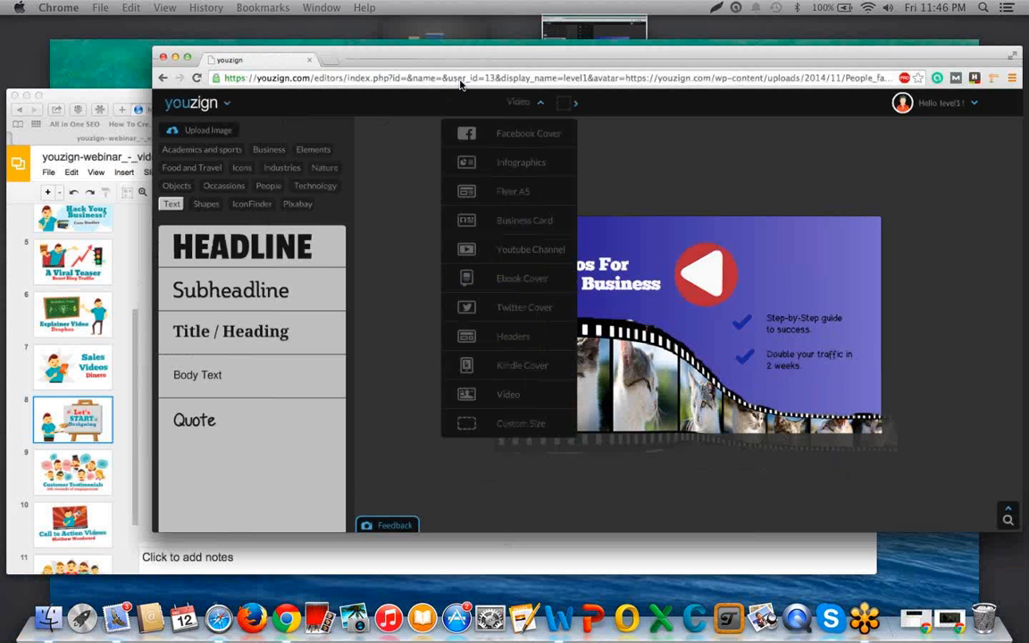
{"action": "left_click", "coordinate": [101, 496]}
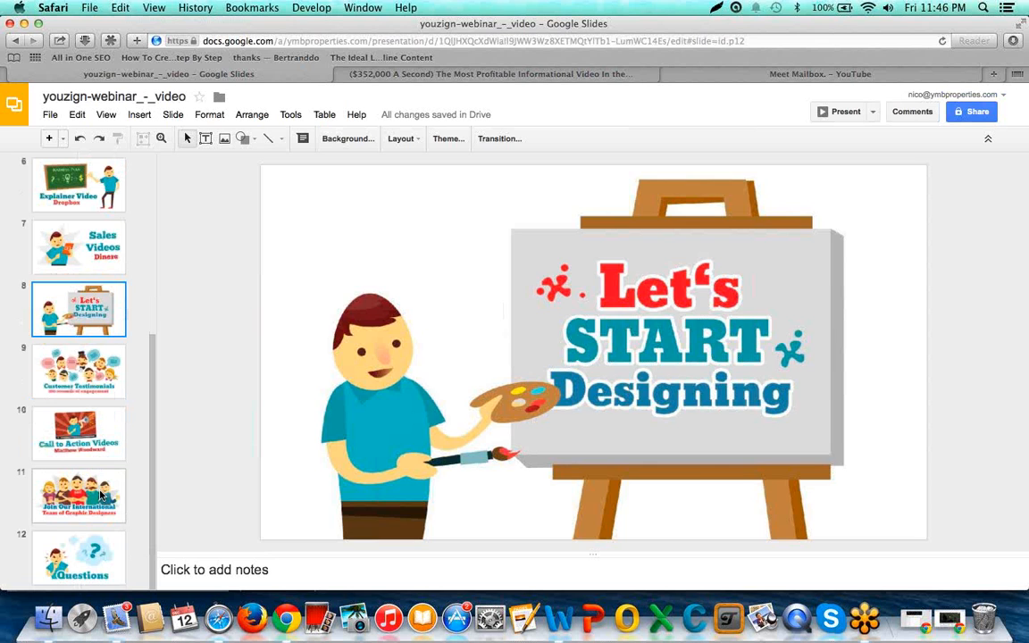
{"action": "left_click", "coordinate": [81, 553]}
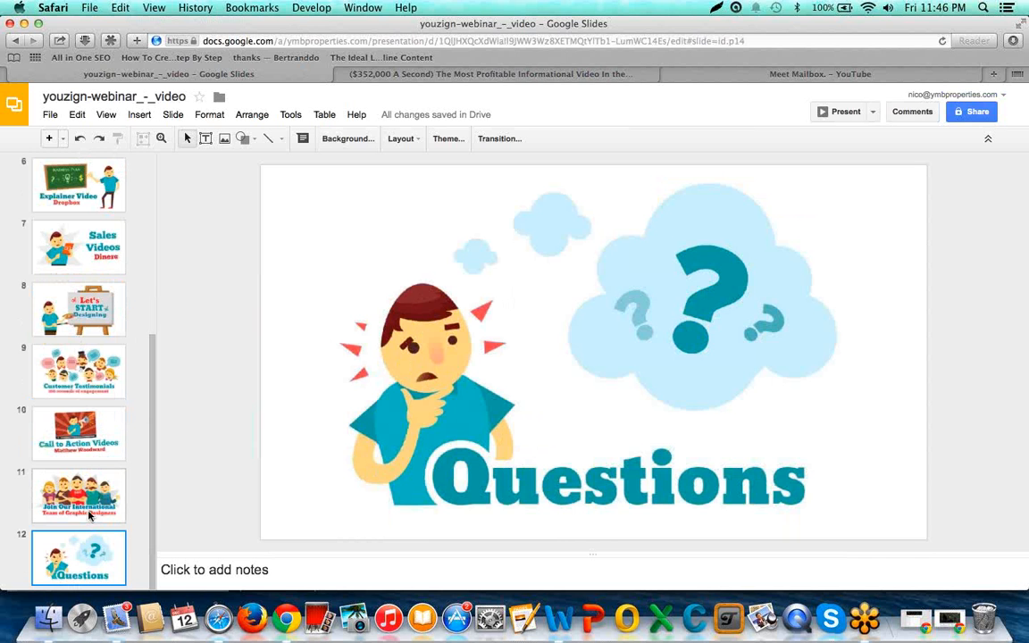
{"action": "left_click", "coordinate": [89, 514]}
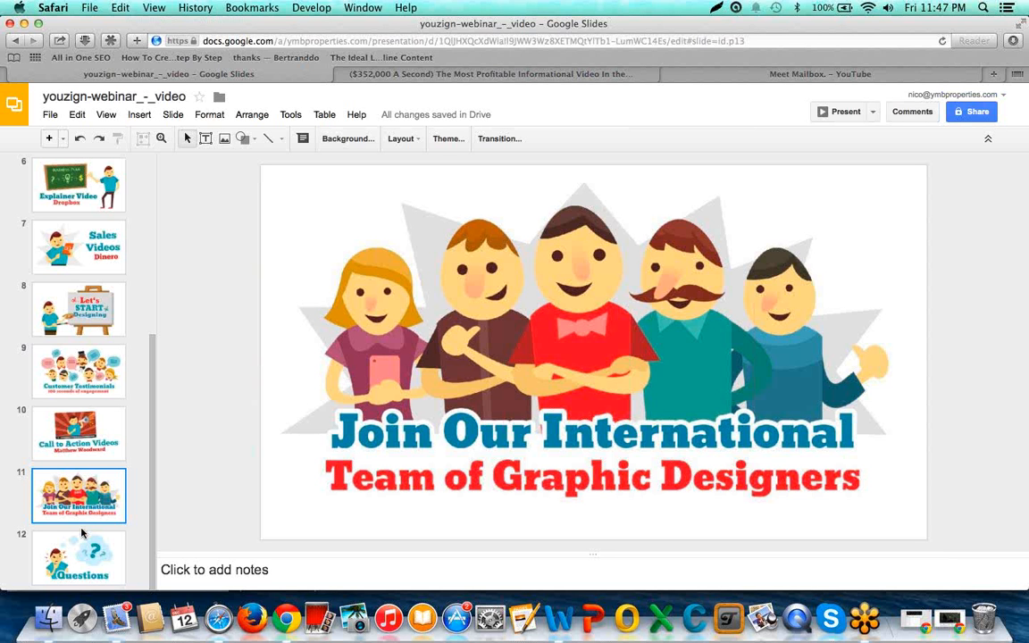
{"action": "left_click", "coordinate": [82, 534]}
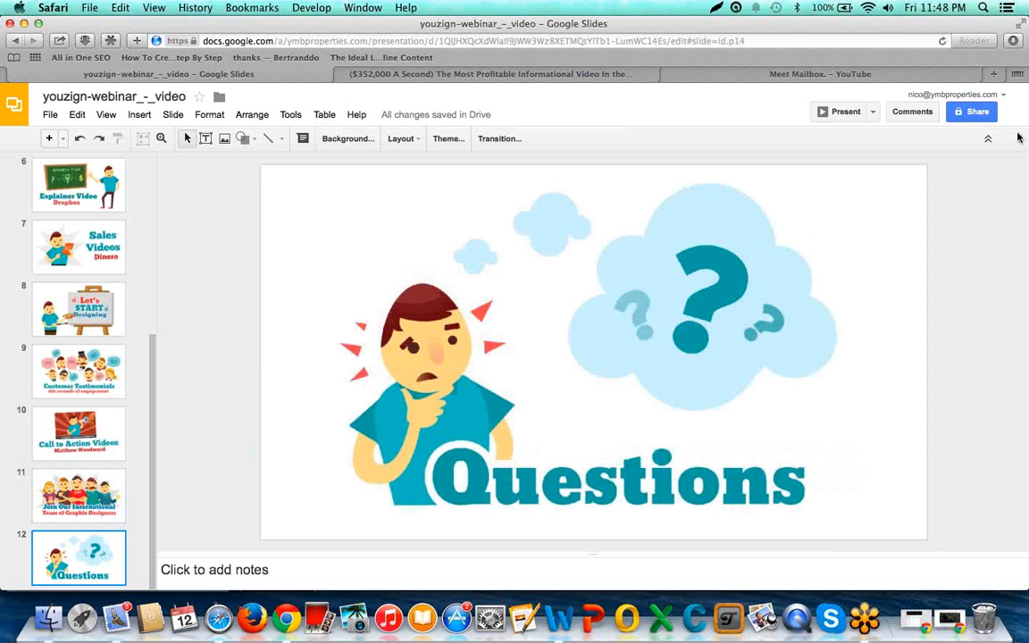